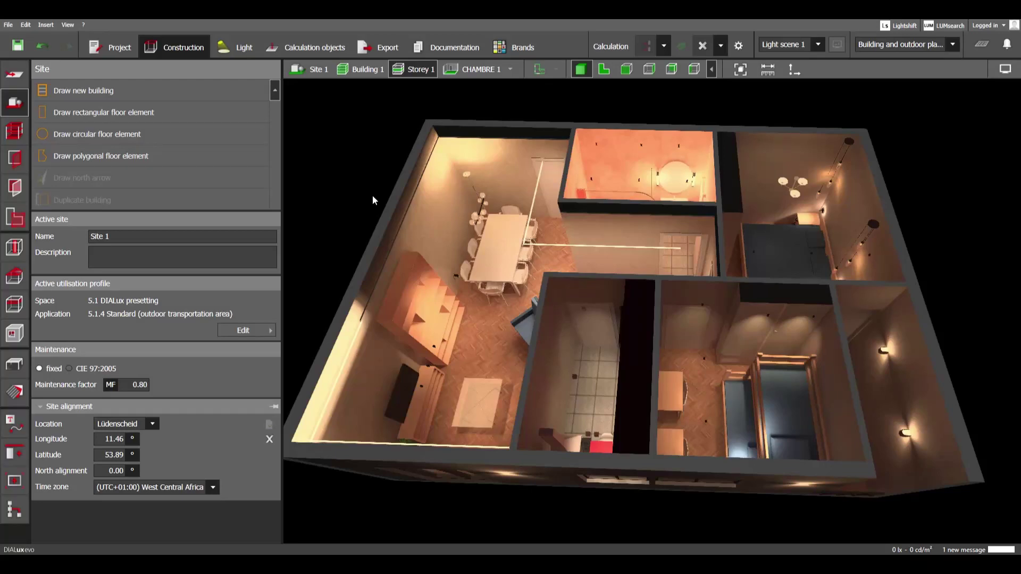
- Choose the 0.901 m wide Door (standard) from the aperture objects as the active aperture
scroll(690, 238, up, 10)
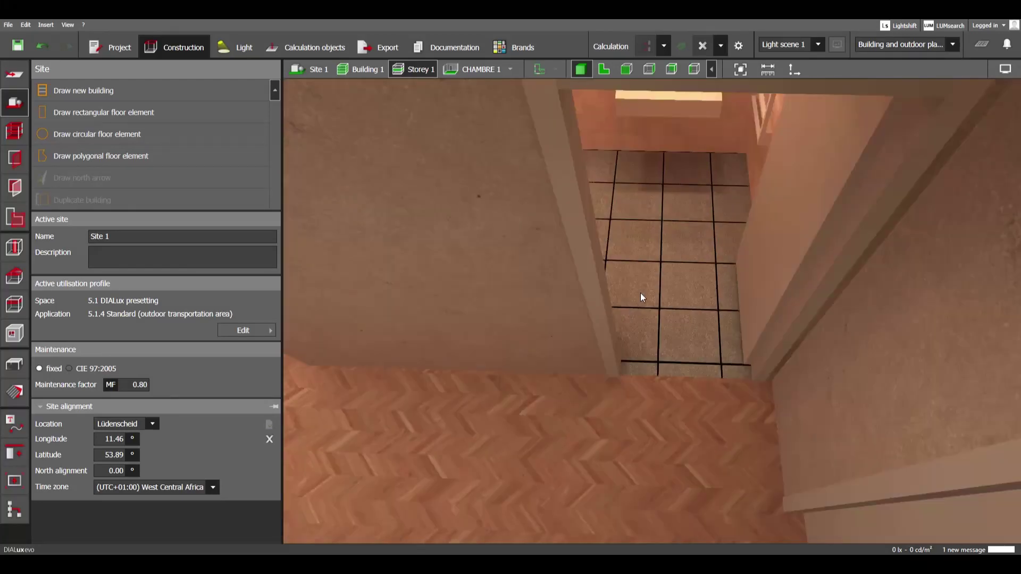
right_drag(665, 266, 700, 284)
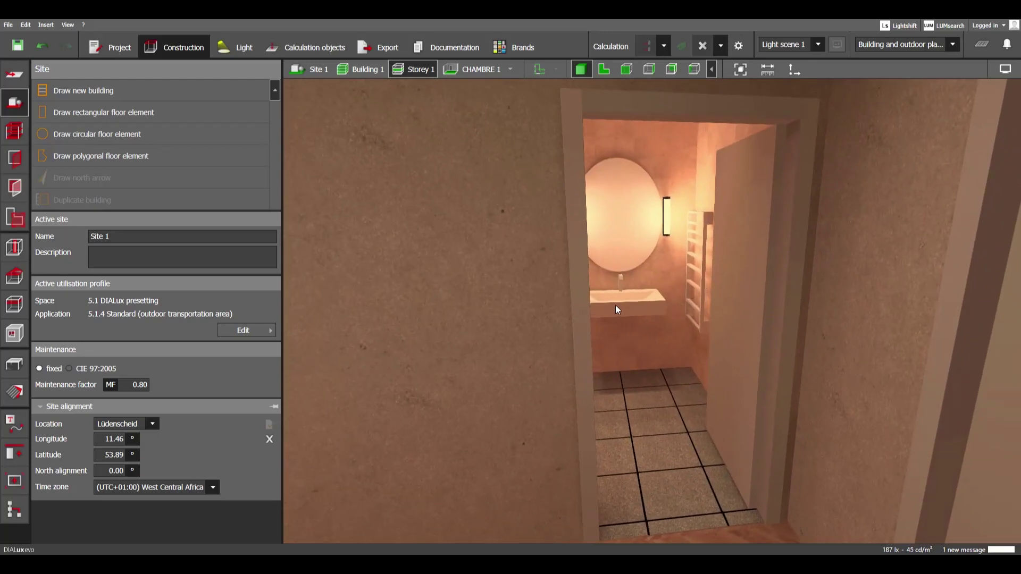
click(22, 165)
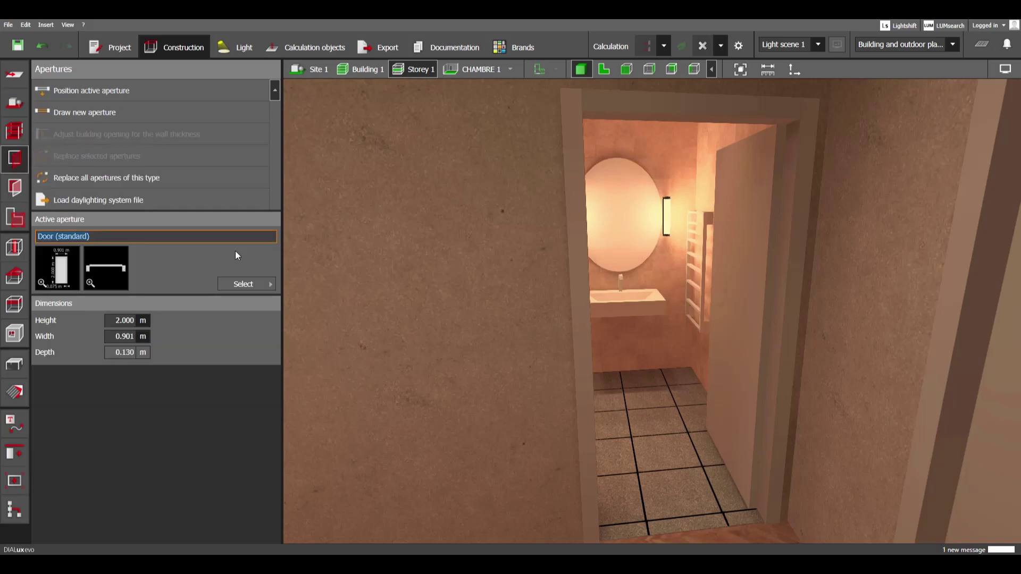
click(252, 284)
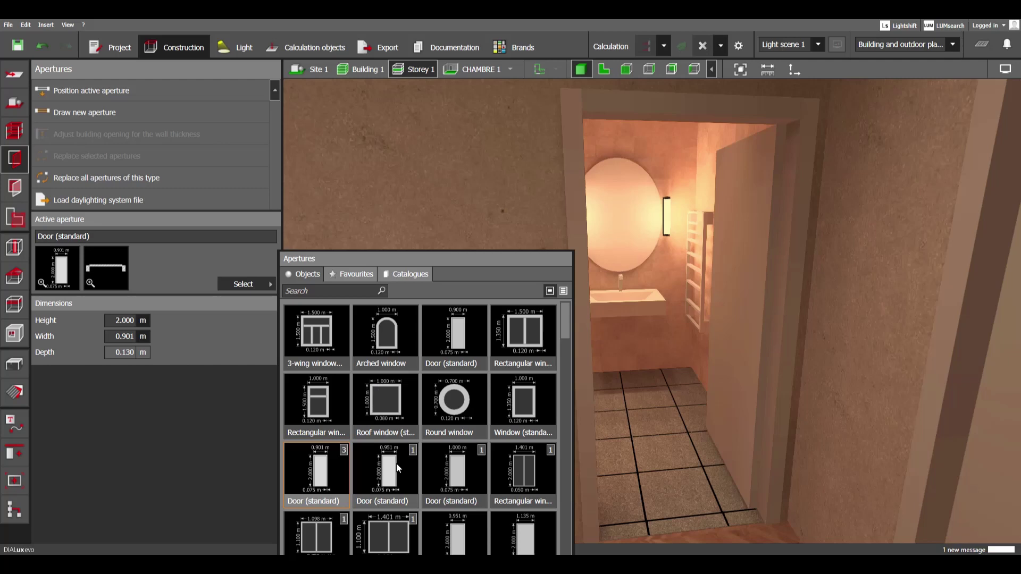
click(322, 474)
- Examine the doors around the hall and the open bathroom door from both sides in the 3D view
scroll(505, 363, down, 2)
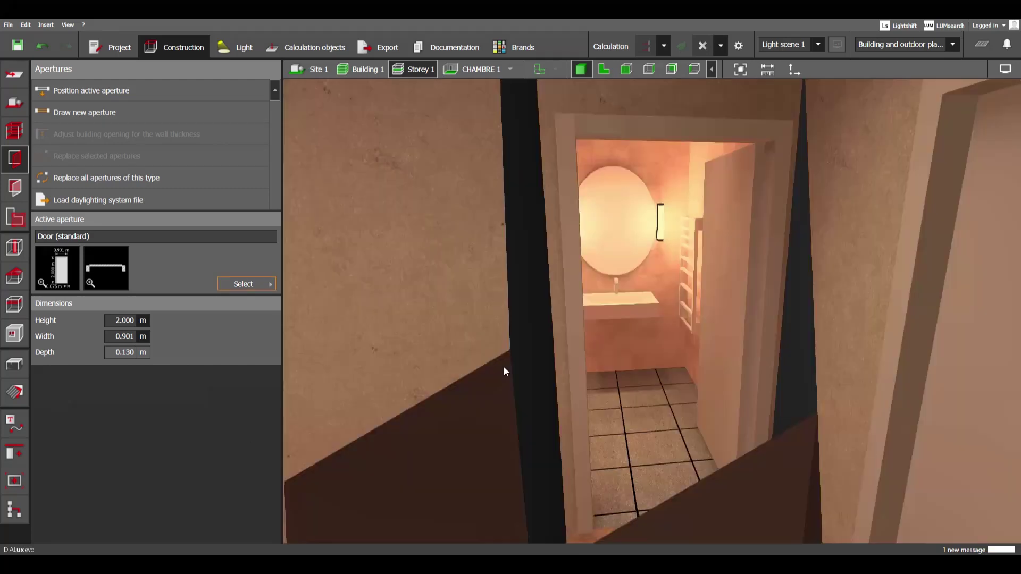
middle_drag(503, 365, 633, 363)
right_drag(633, 363, 687, 367)
middle_drag(687, 366, 652, 353)
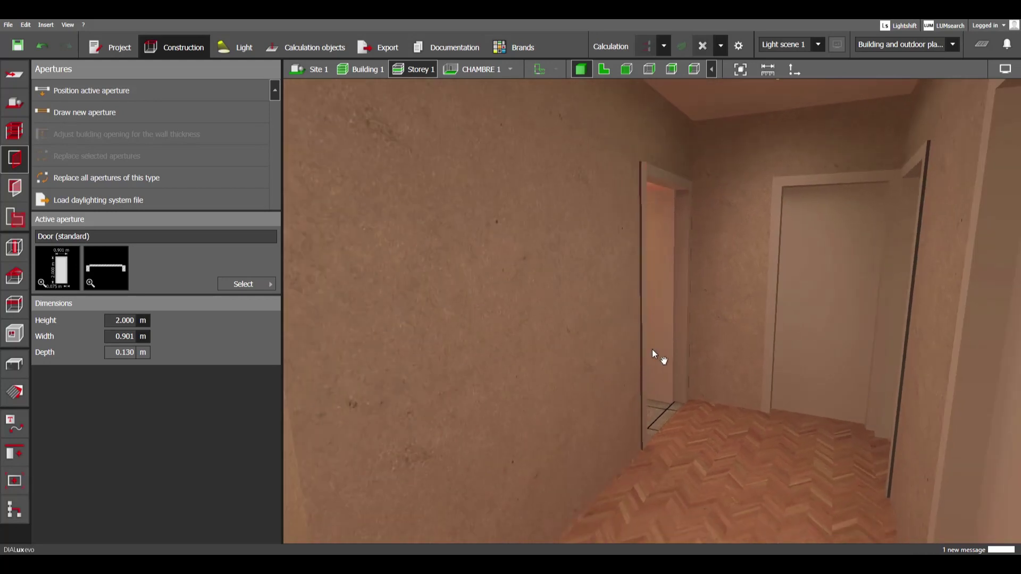
scroll(652, 353, down, 1)
right_drag(594, 367, 663, 358)
middle_drag(716, 384, 589, 392)
mouse_move(589, 393)
right_down()
mouse_move(615, 395)
mouse_move(594, 393)
right_up()
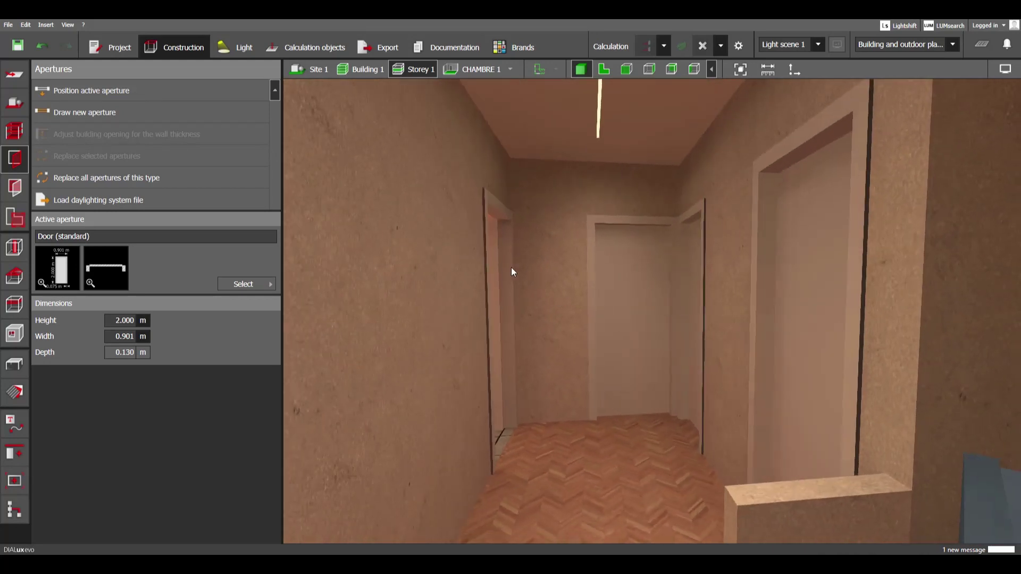
right_drag(495, 226, 580, 259)
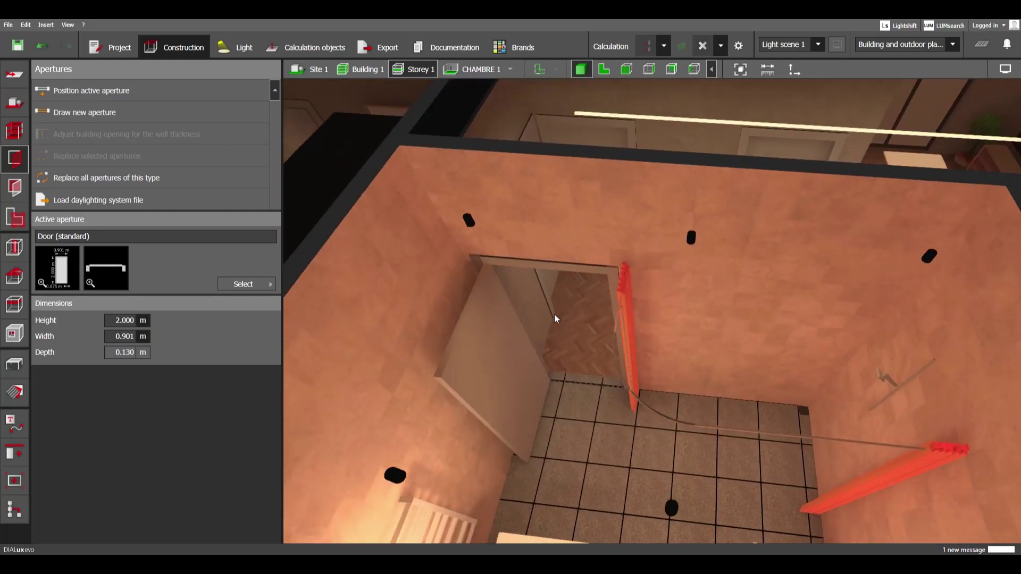
right_drag(554, 315, 678, 200)
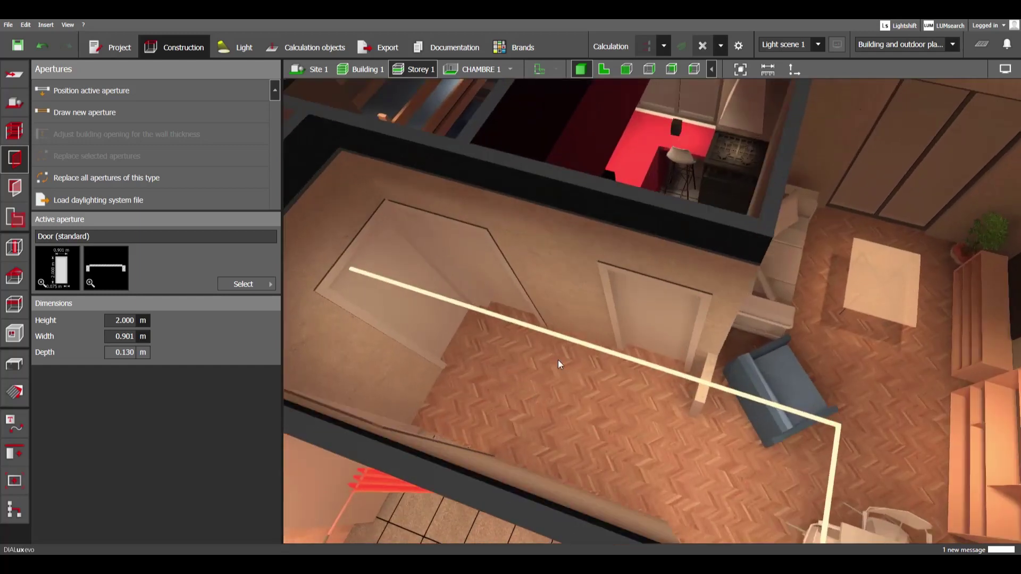
right_drag(557, 359, 602, 285)
scroll(649, 169, up, 3)
middle_drag(590, 409, 580, 322)
scroll(607, 365, up, 2)
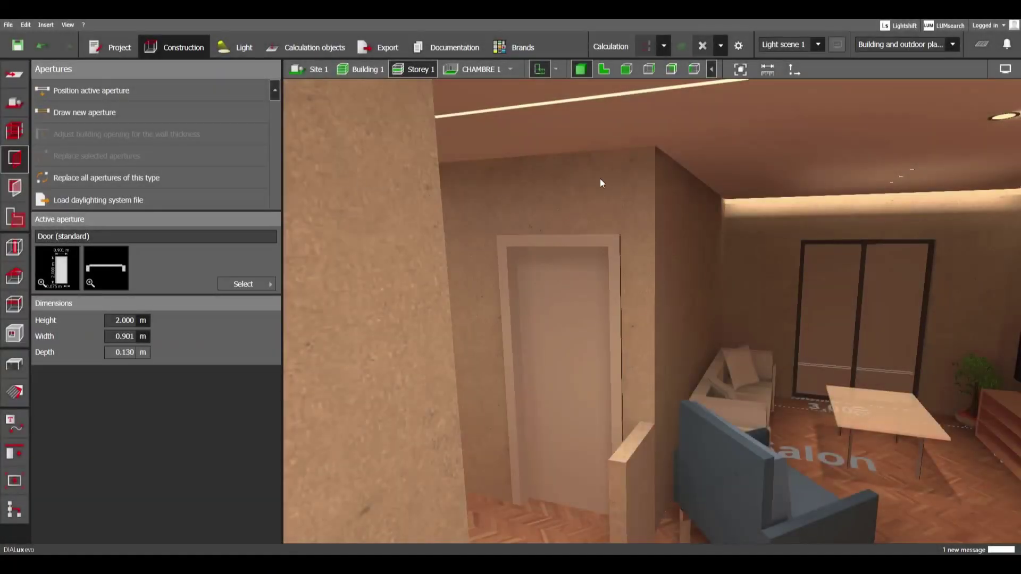
- Switch to the floor plan and inspect the properties and wall placement of the door between Cuisine and Hall
click(603, 71)
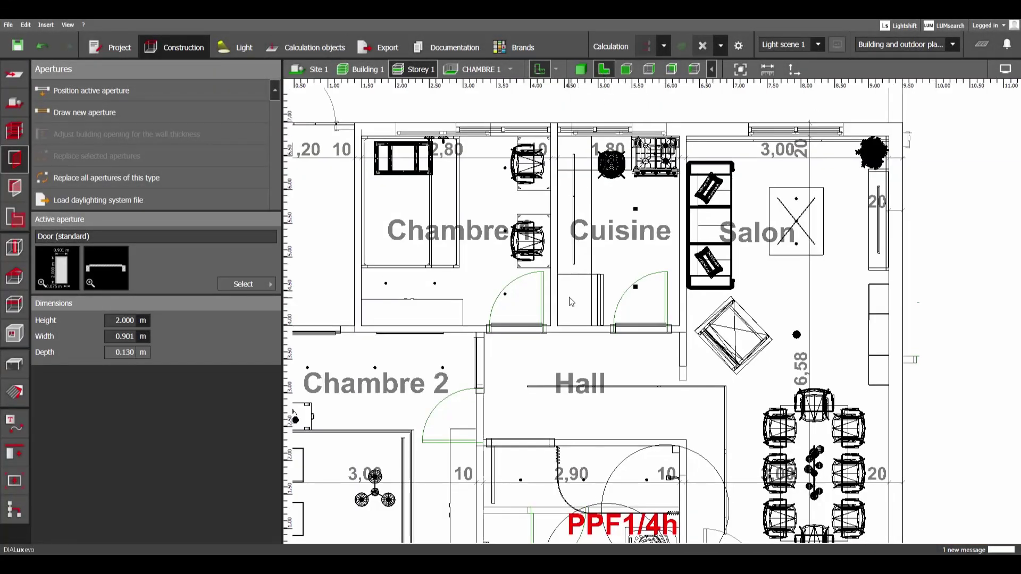
scroll(661, 302, up, 5)
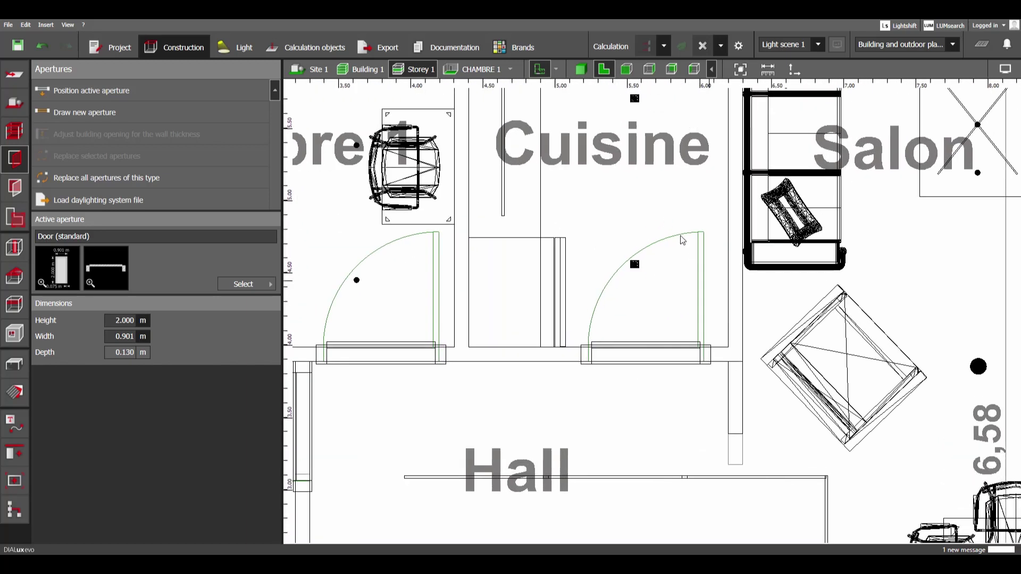
scroll(586, 369, down, 1)
middle_drag(586, 369, 620, 336)
scroll(623, 334, up, 2)
scroll(657, 308, down, 2)
scroll(598, 346, up, 3)
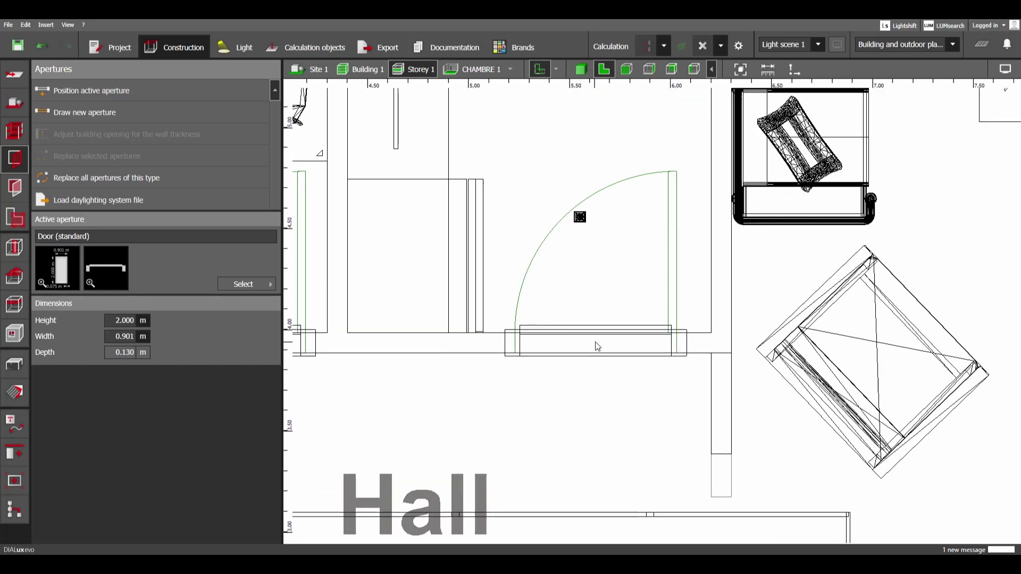
click(598, 347)
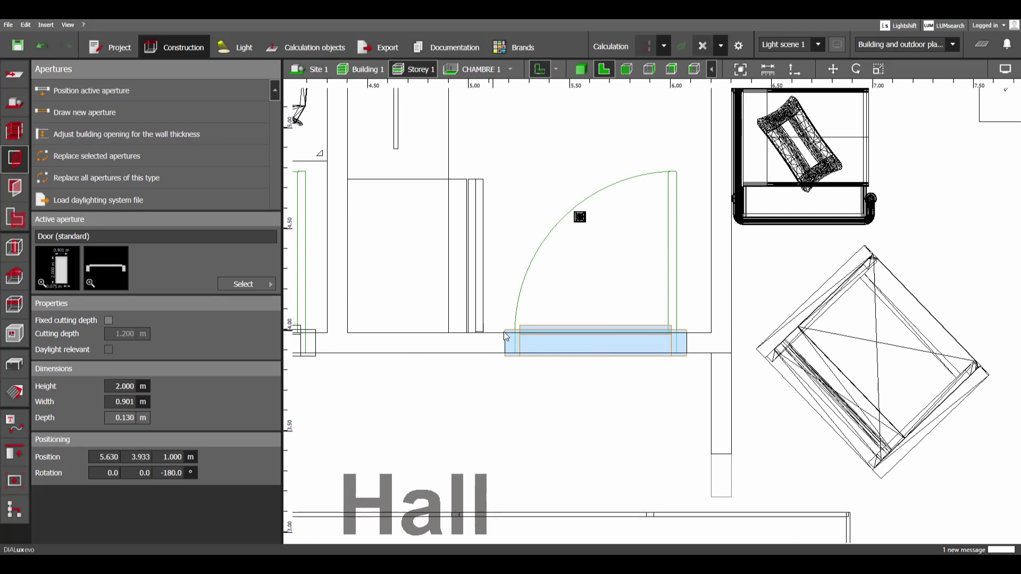
middle_drag(503, 332, 479, 333)
scroll(505, 342, up, 2)
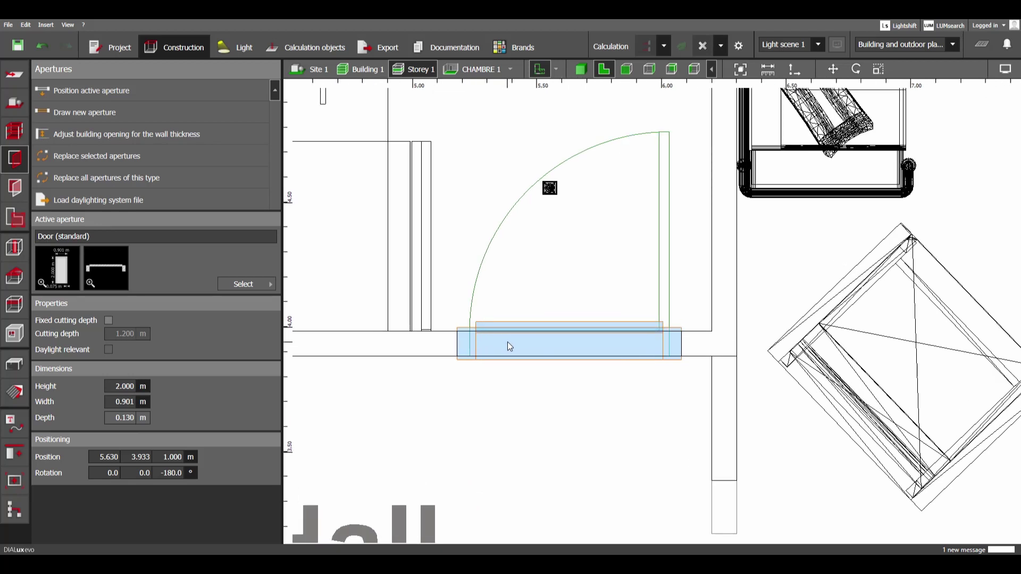
scroll(508, 343, down, 2)
middle_drag(550, 318, 537, 325)
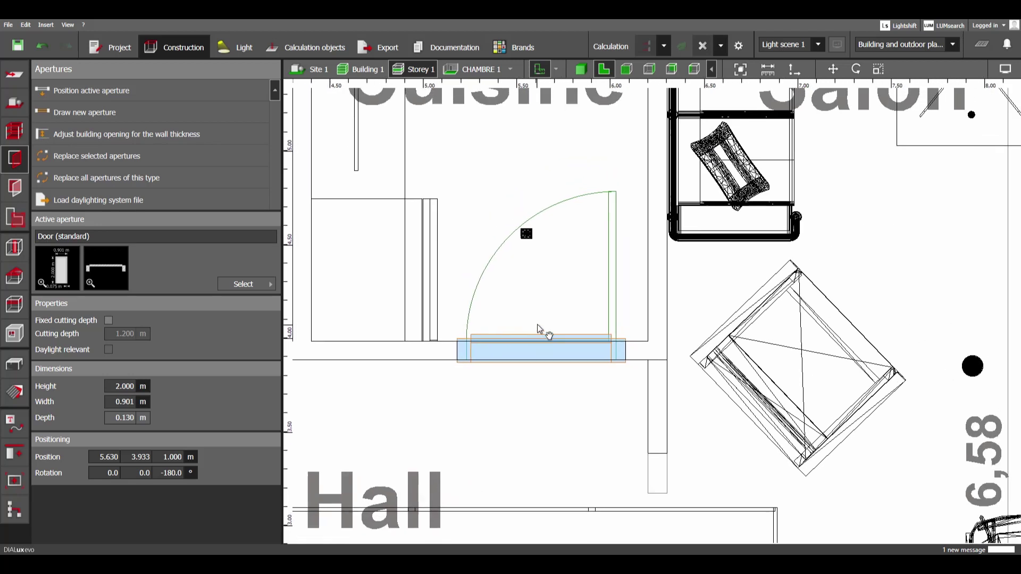
scroll(539, 351, down, 2)
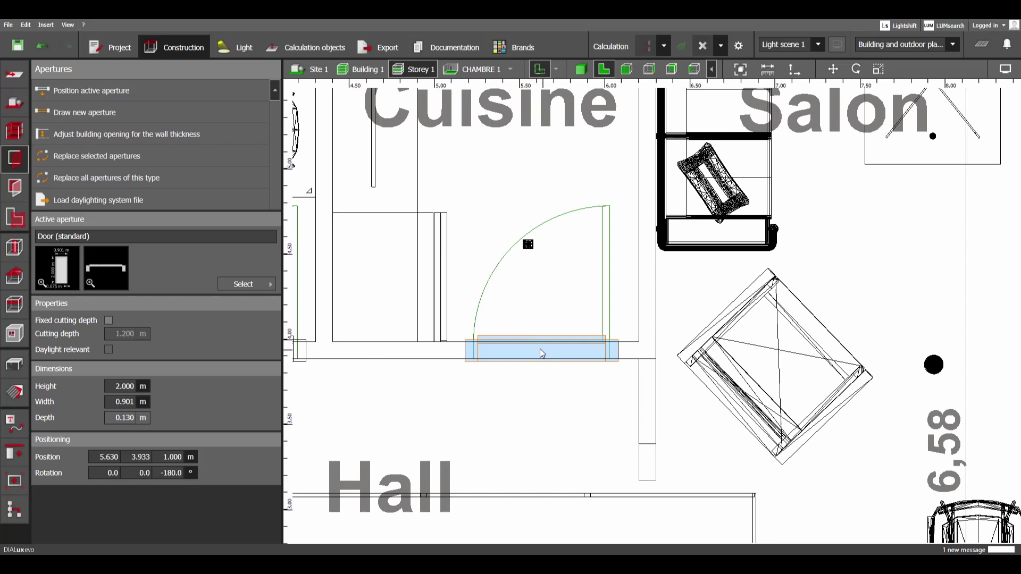
middle_drag(528, 346, 663, 337)
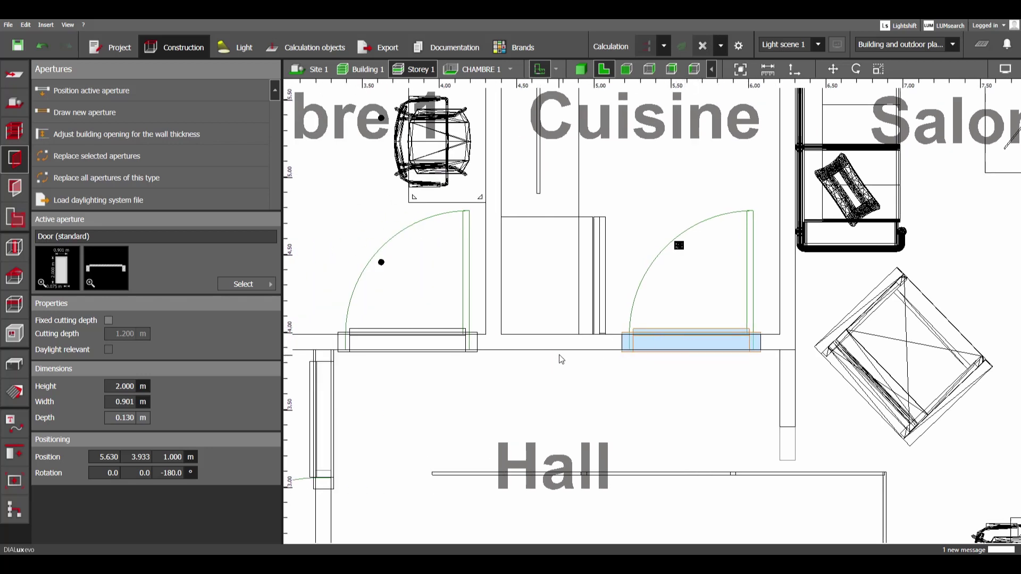
- Compare the placement of the Chambre 1 door with that of the Cuisine door in the floor plan
click(400, 341)
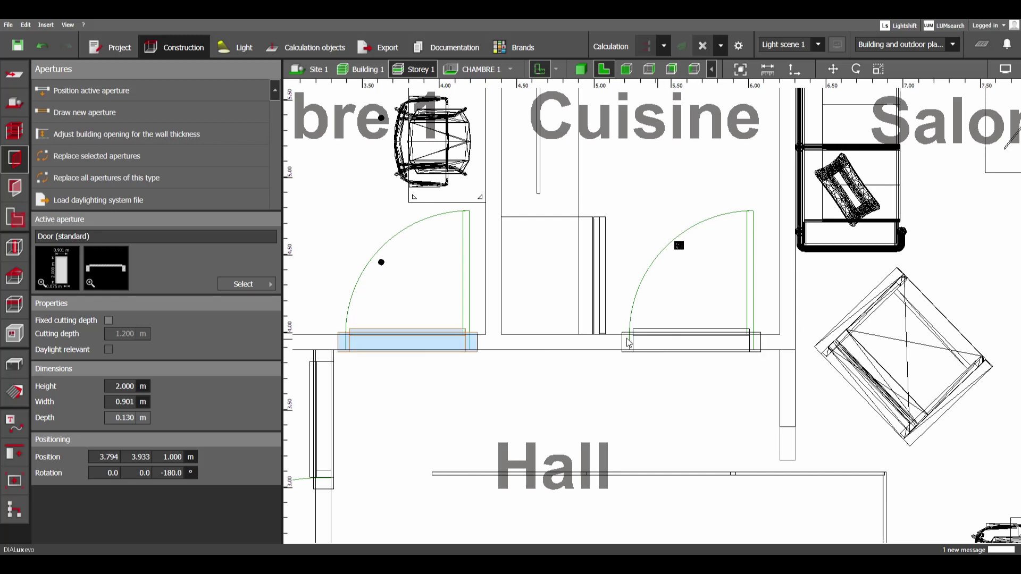
middle_drag(699, 344, 579, 361)
scroll(582, 362, up, 1)
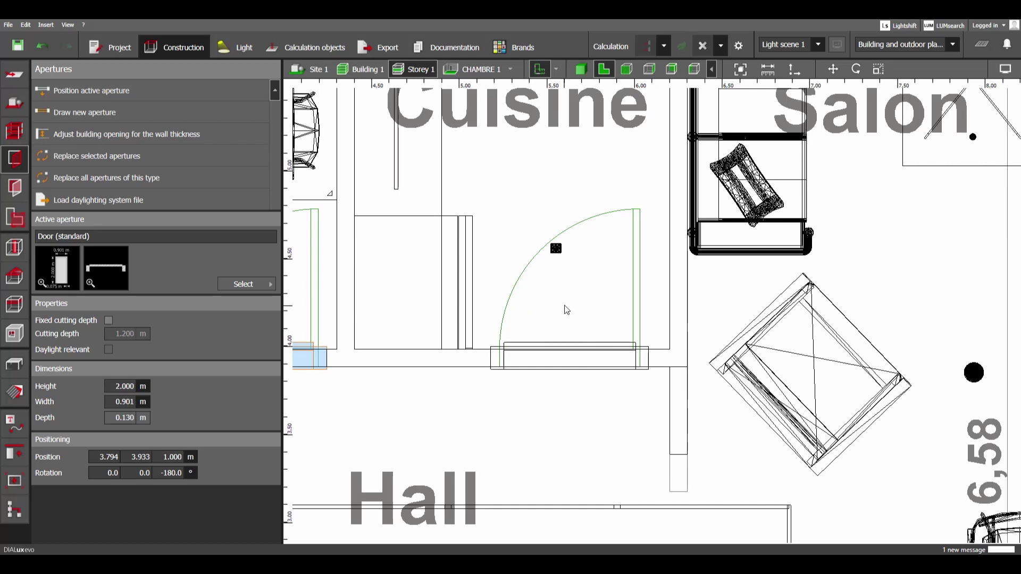
middle_drag(565, 308, 539, 316)
scroll(583, 367, up, 2)
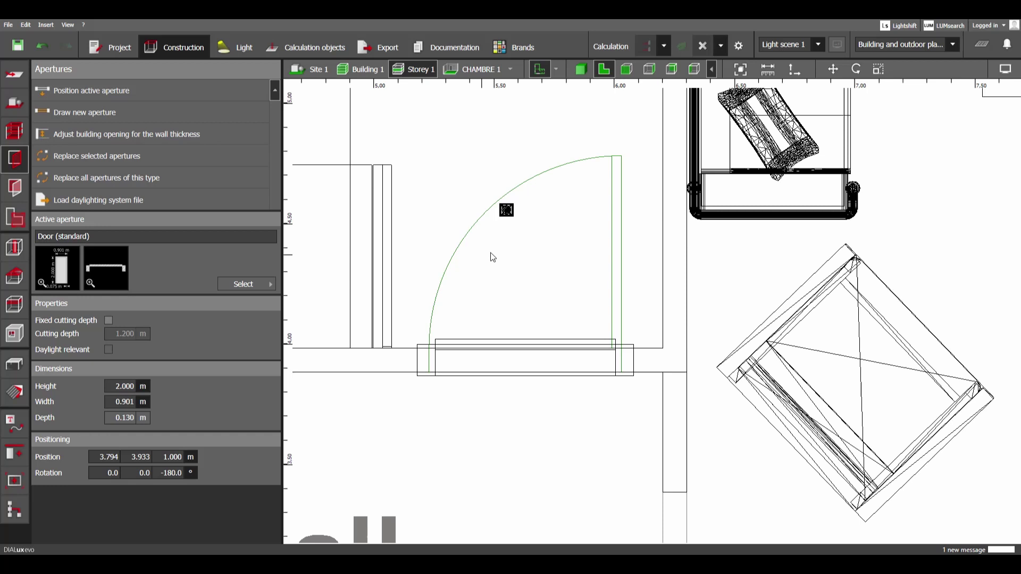
middle_drag(498, 351, 495, 353)
click(510, 362)
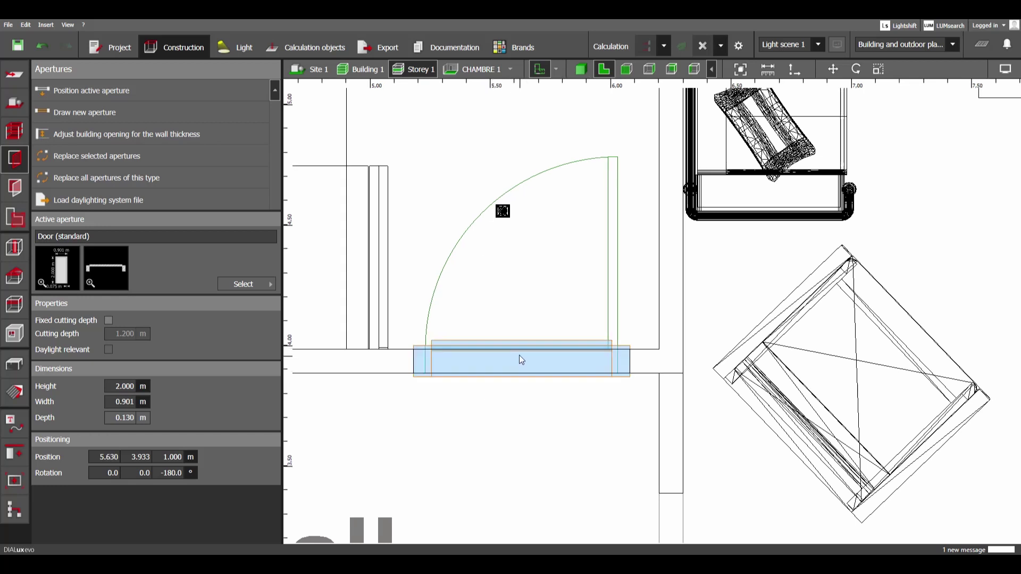
- Place the active door in the wall between Cuisine and Salon, accepting that the calculation results become invalid
click(107, 94)
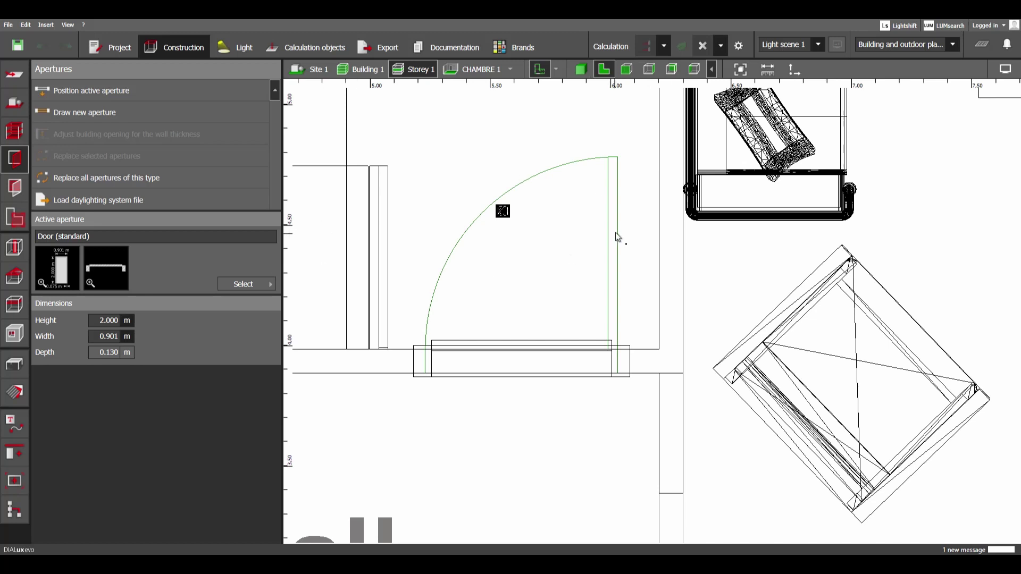
click(673, 195)
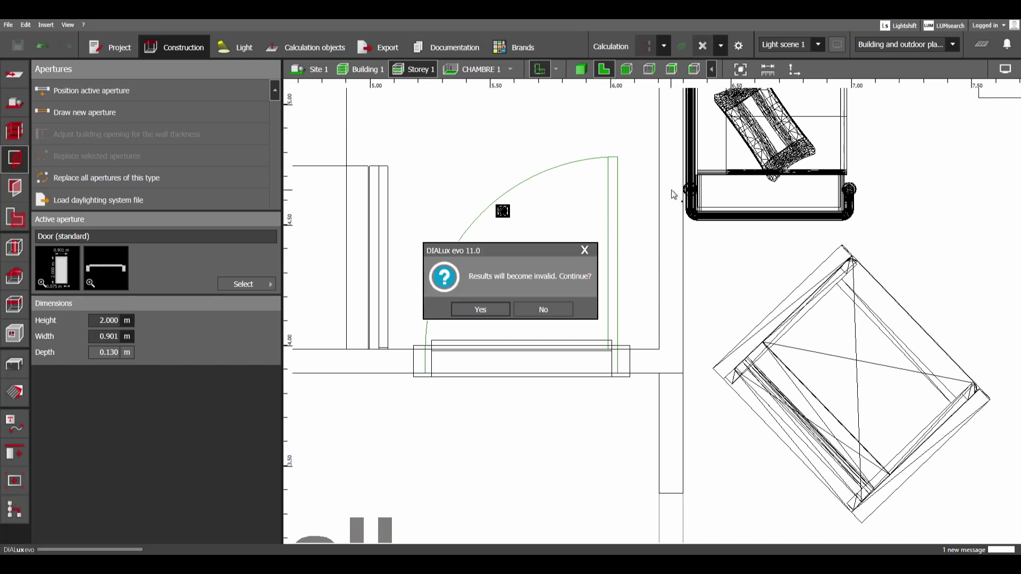
click(480, 310)
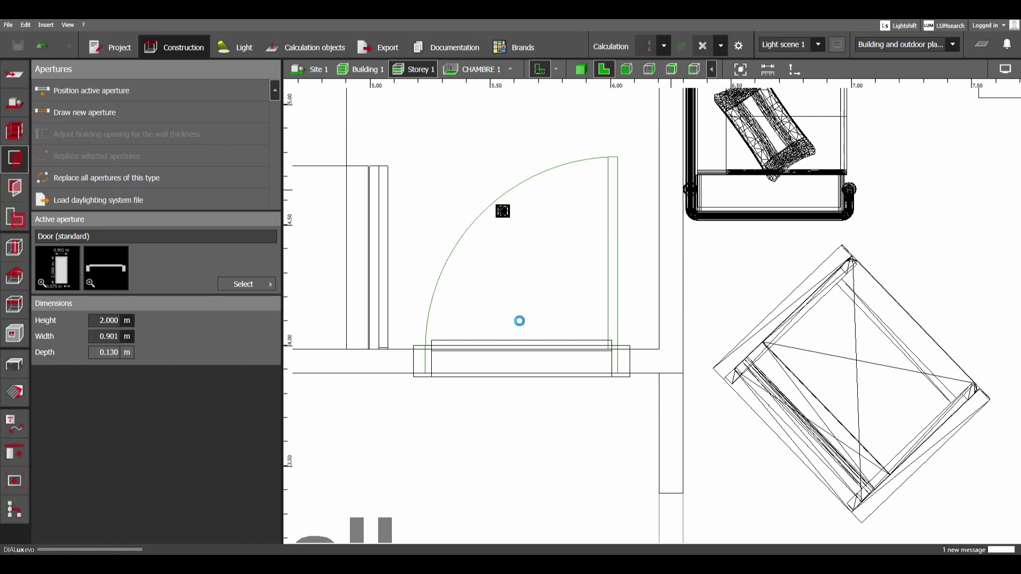
- Delete the door between Cuisine and Hall
scroll(568, 335, down, 3)
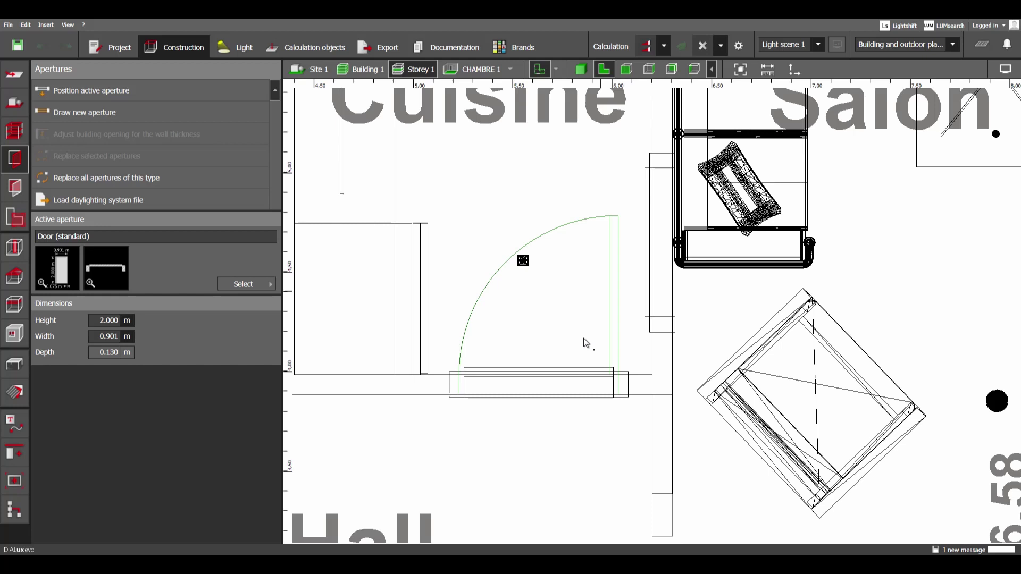
click(575, 386)
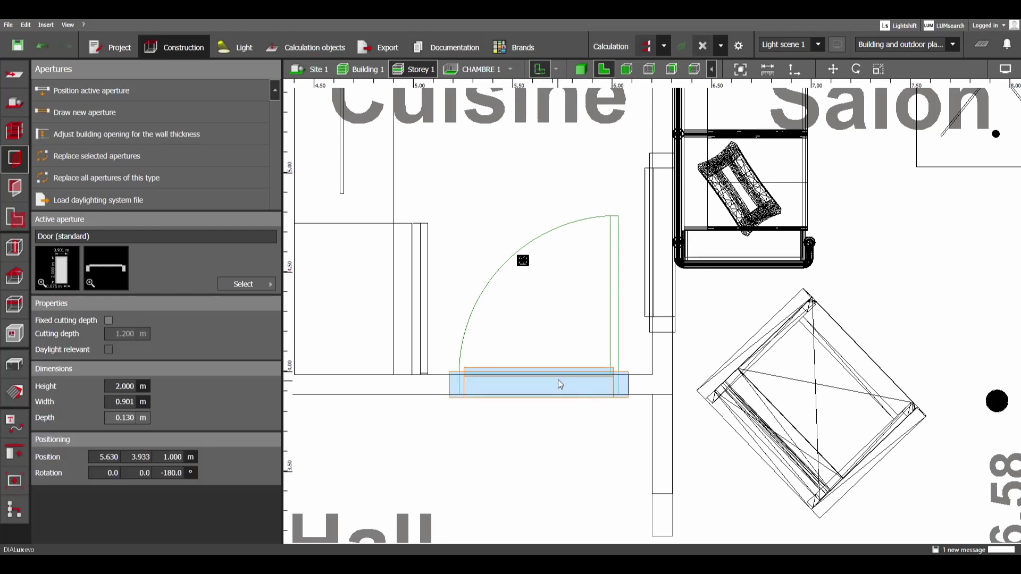
key(Delete)
- Return to the 3D view and discard all calculation results
middle_drag(587, 340, 573, 347)
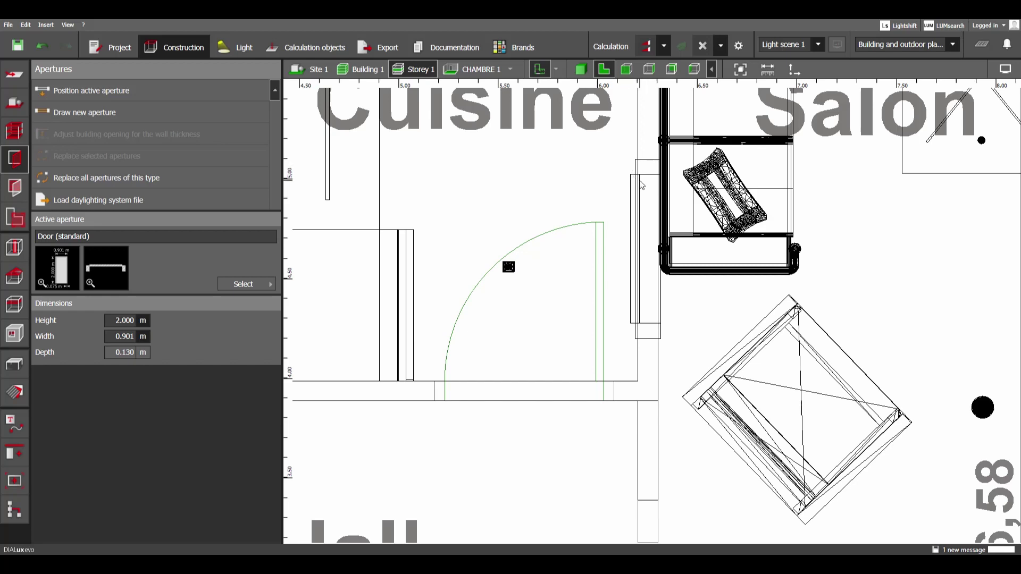
click(647, 301)
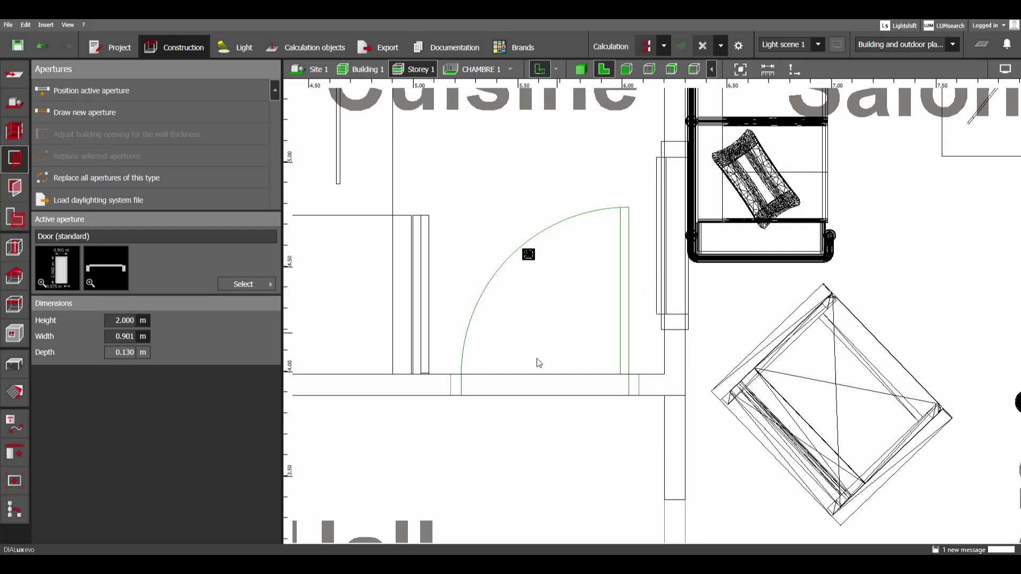
scroll(532, 367, up, 1)
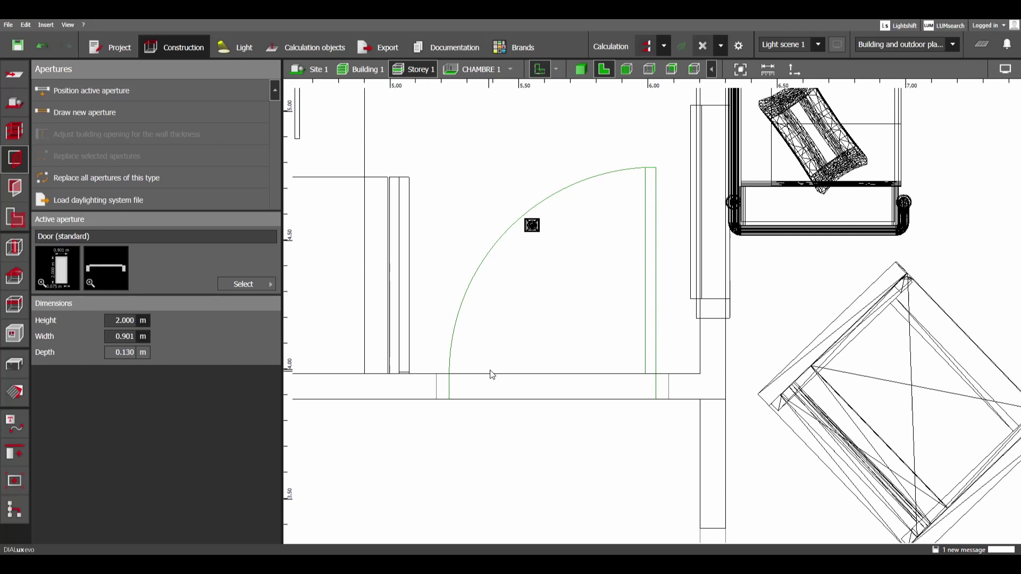
click(582, 70)
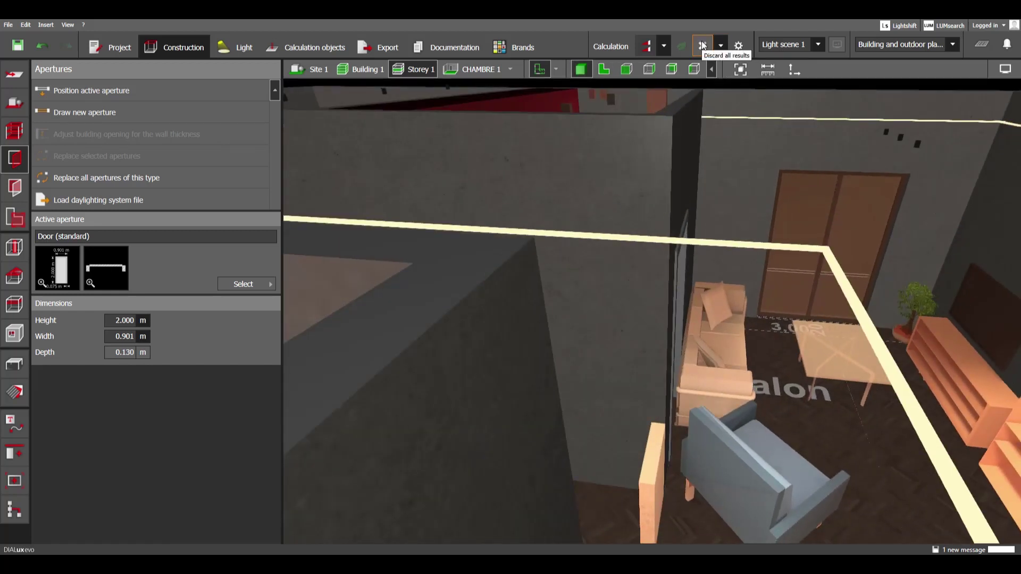
click(702, 46)
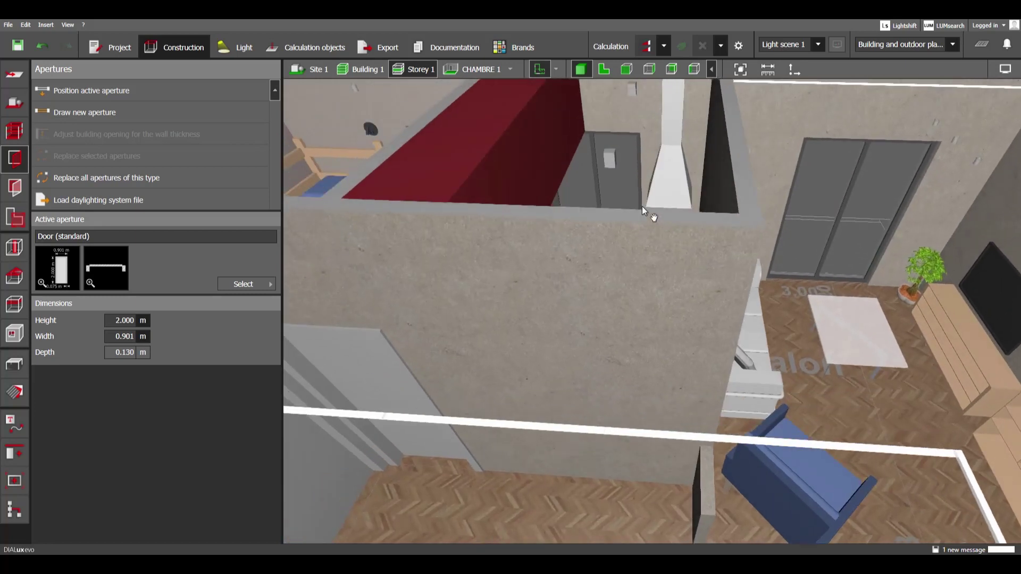
click(15, 334)
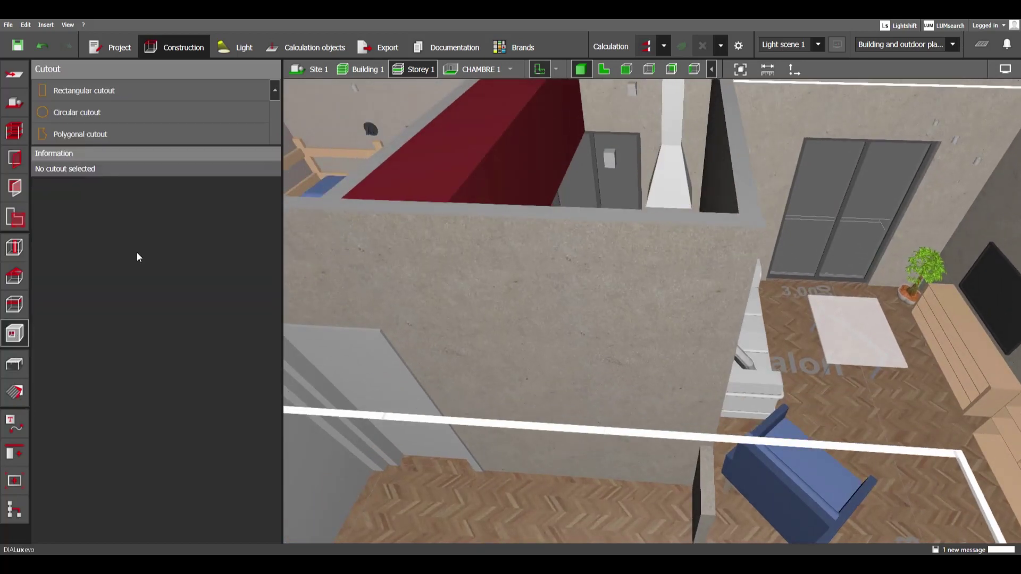
click(84, 89)
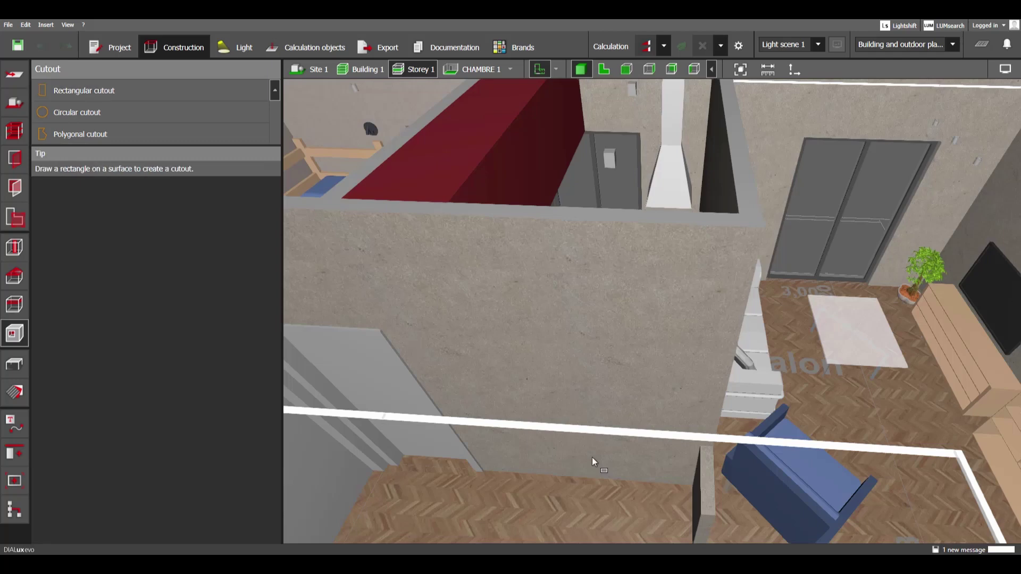
click(571, 477)
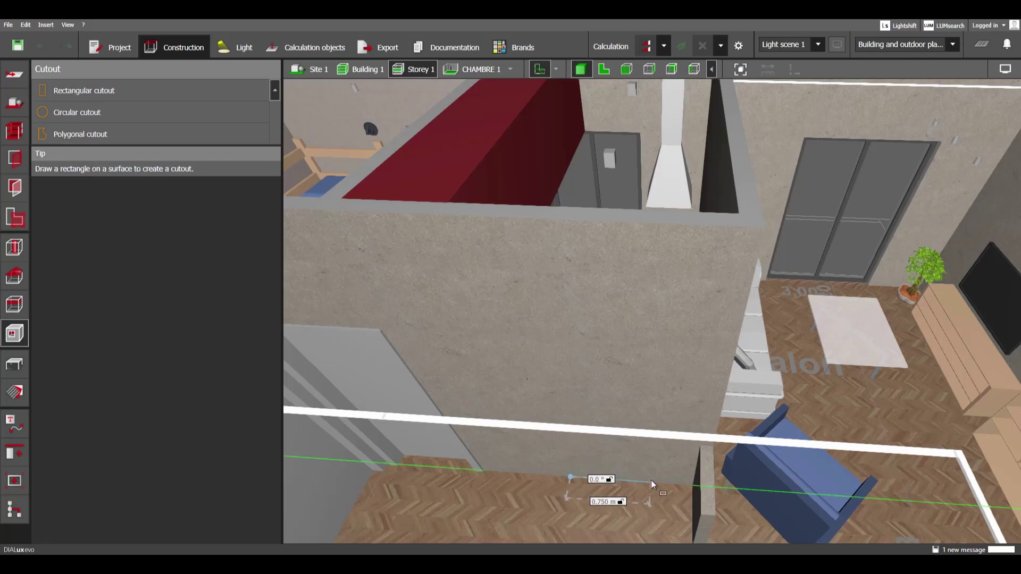
click(651, 481)
key(Escape)
- Draw a rectangular cutout from floor level in the wall between Hall and Cuisine, about 0.75 m wide and 2 m high
right_drag(607, 450, 618, 425)
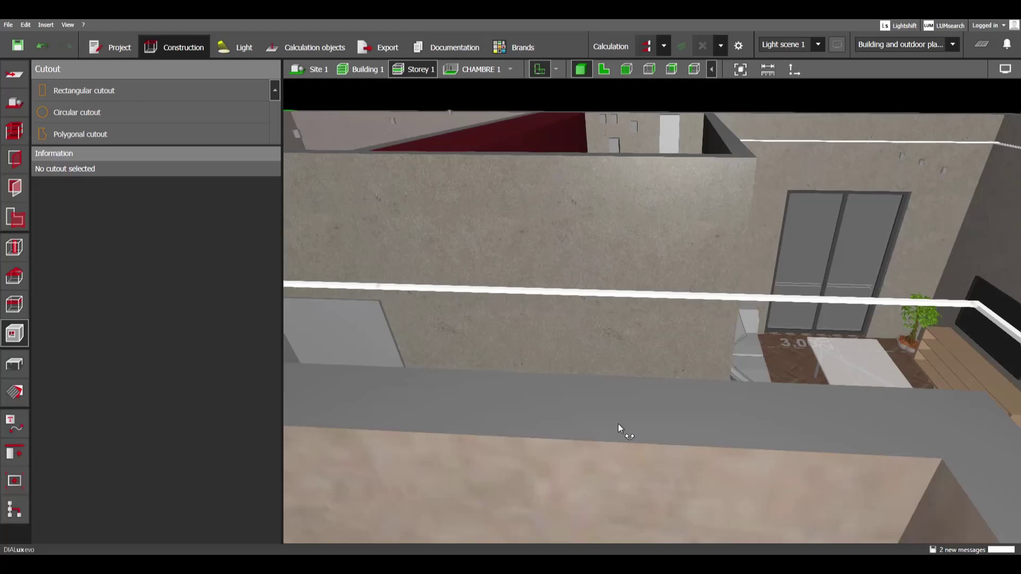
scroll(617, 424, up, 3)
middle_drag(607, 499, 551, 435)
click(99, 91)
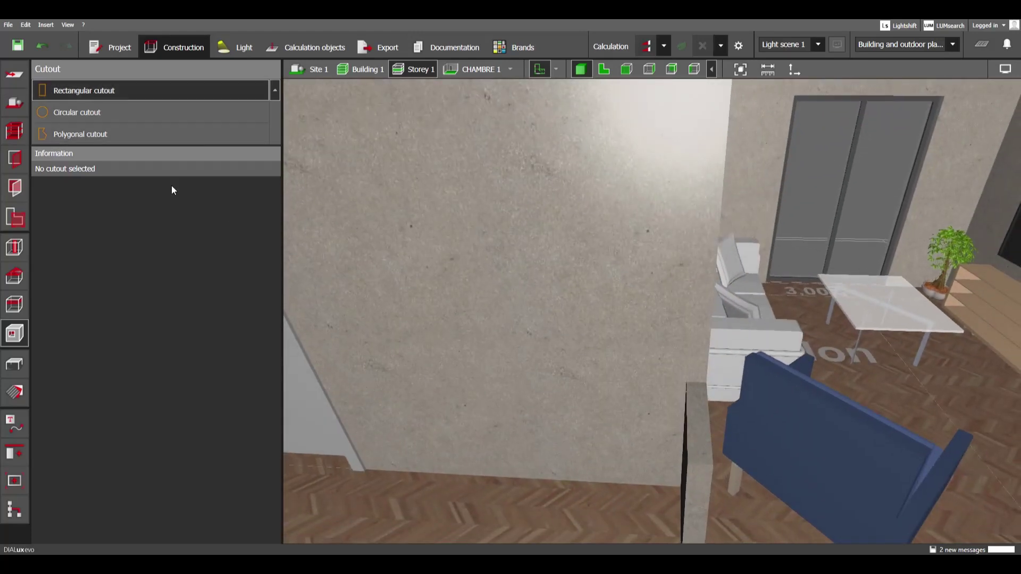
click(480, 479)
click(600, 483)
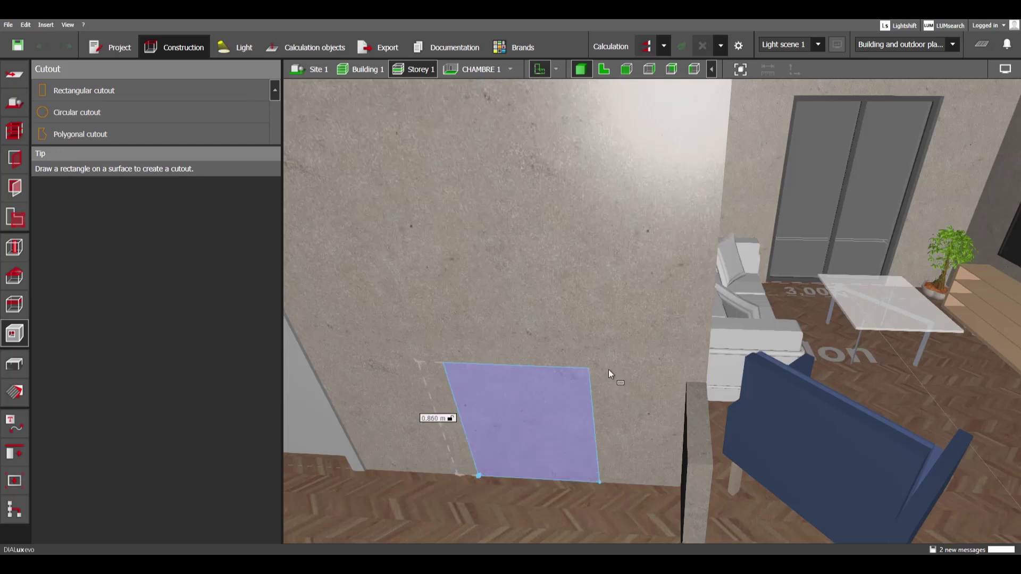
middle_drag(574, 311, 611, 313)
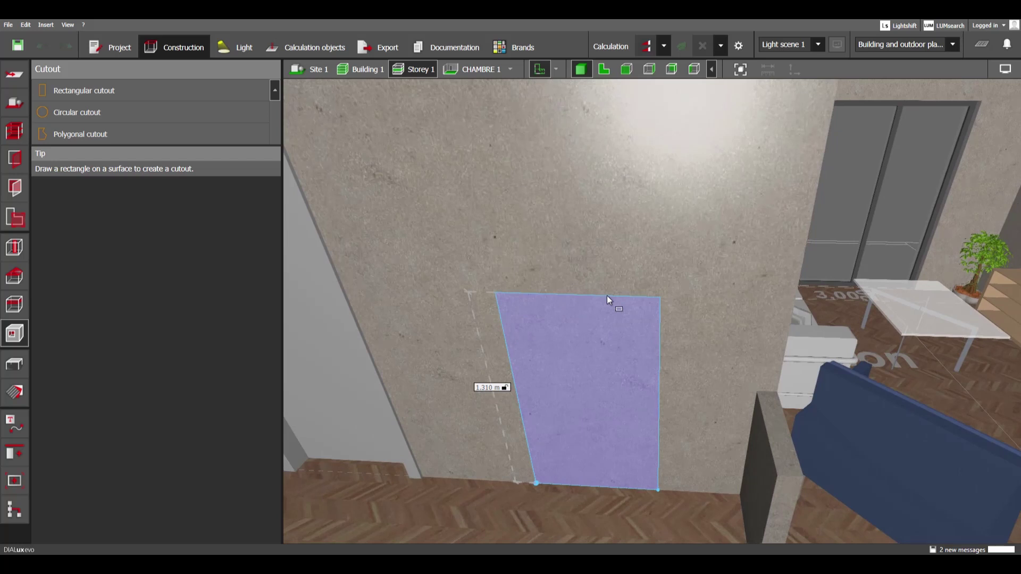
key(Tab)
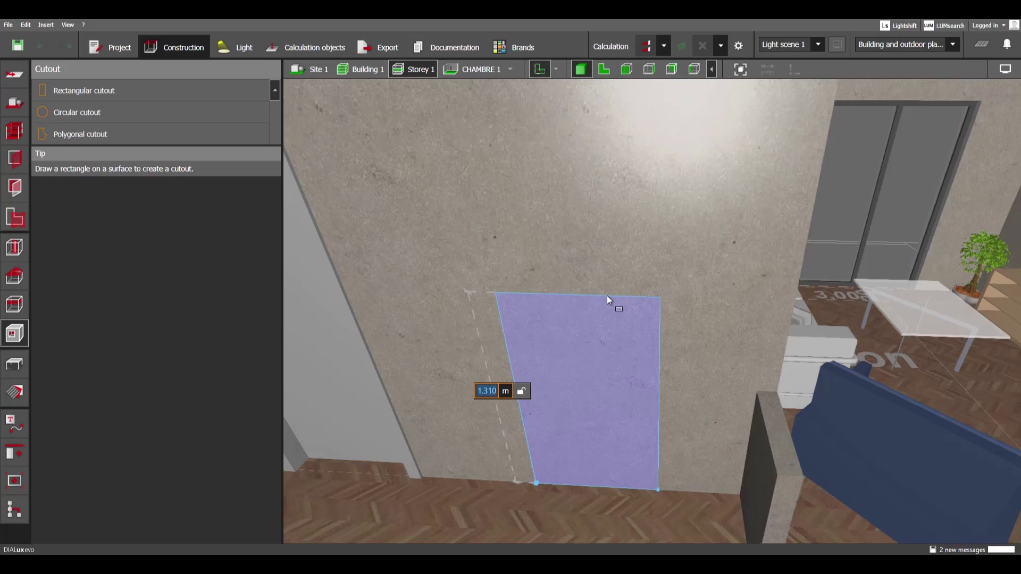
text(2)
key(Return)
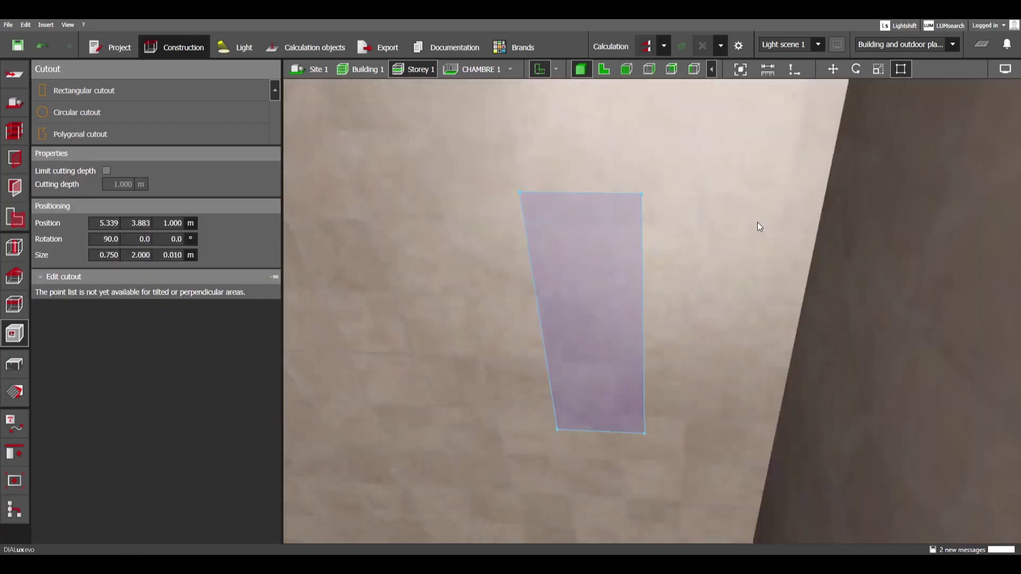
- Resize the cutout in the floor plan to fit the marked door opening, making it about 0.80 m wide
right_drag(757, 223, 756, 256)
click(603, 69)
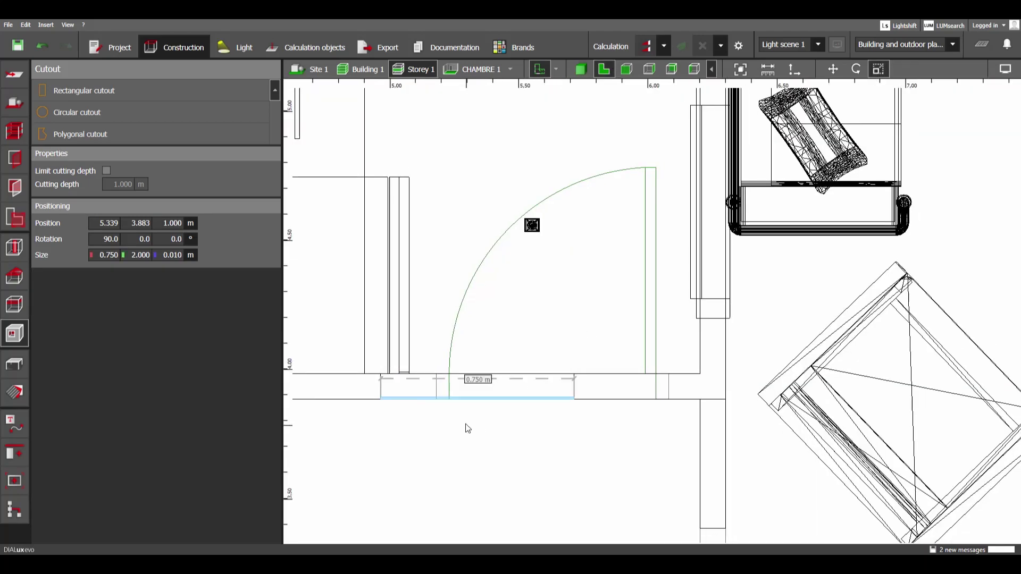
scroll(467, 426, up, 3)
middle_drag(643, 381, 655, 379)
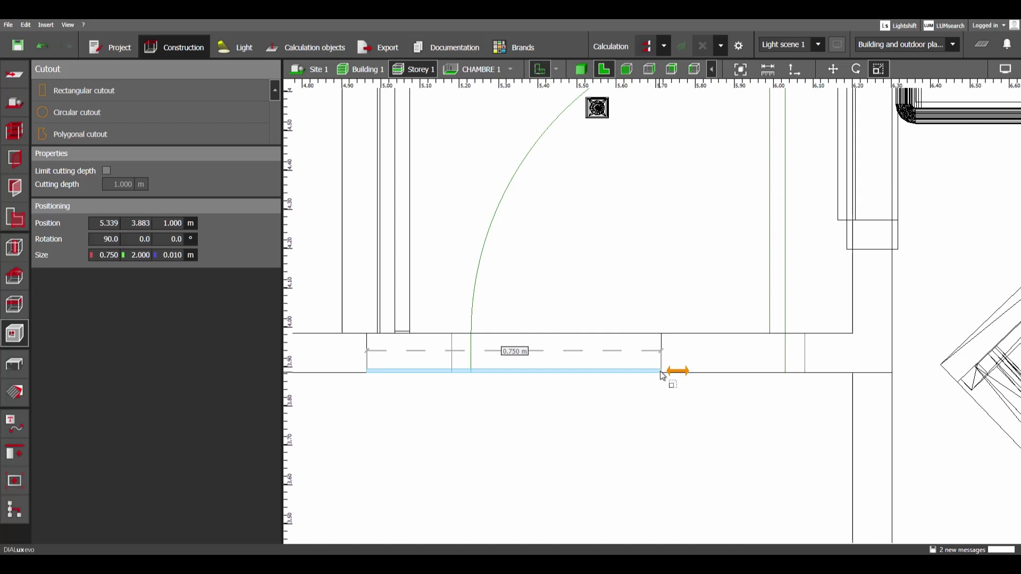
drag(661, 375, 785, 376)
middle_drag(477, 387, 598, 379)
scroll(490, 368, up, 1)
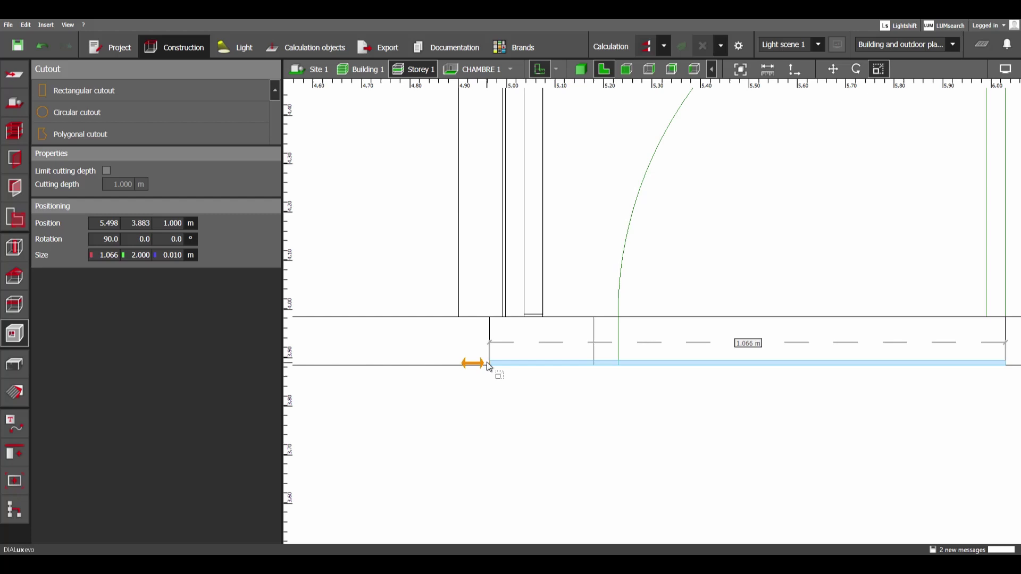
drag(490, 368, 612, 375)
scroll(613, 375, down, 1)
middle_drag(576, 405, 538, 383)
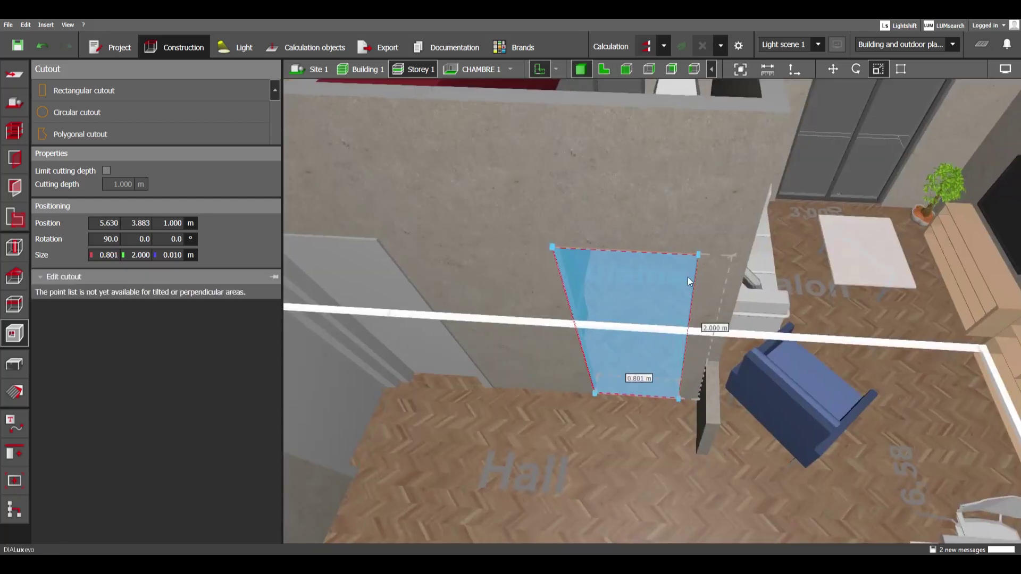
- Examine the new kitchen opening in 3D without its highlight, comparing it with the framed doors around the hall
click(775, 322)
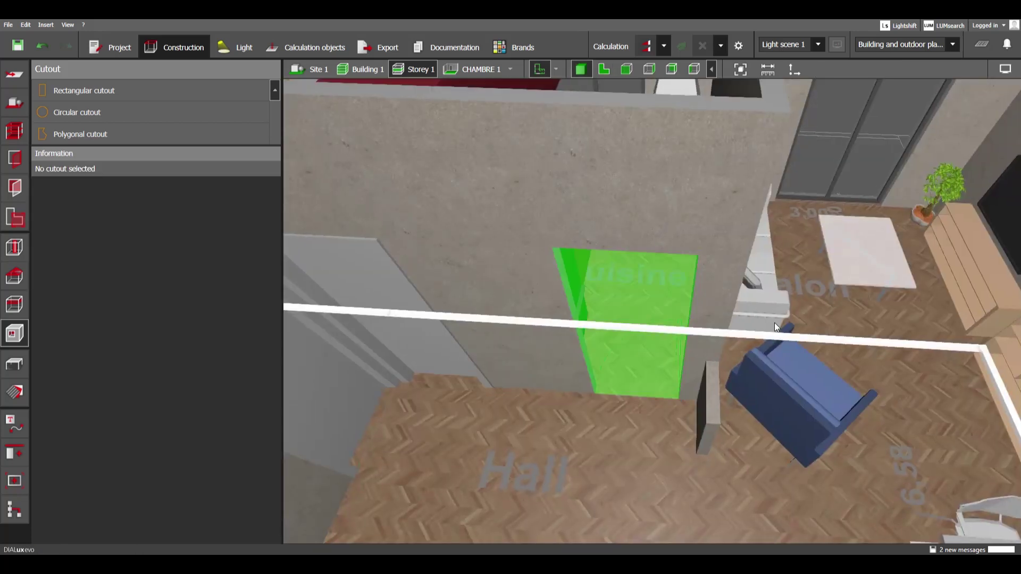
right_drag(775, 322, 571, 277)
mouse_move(570, 277)
mouse_down()
mouse_move(562, 264)
mouse_move(574, 266)
mouse_up()
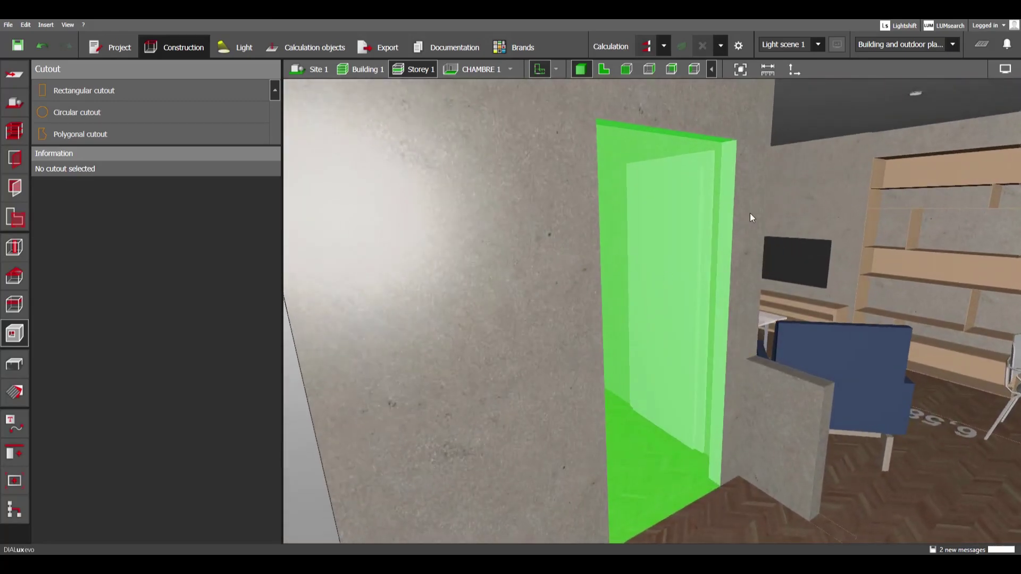
drag(672, 280, 755, 329)
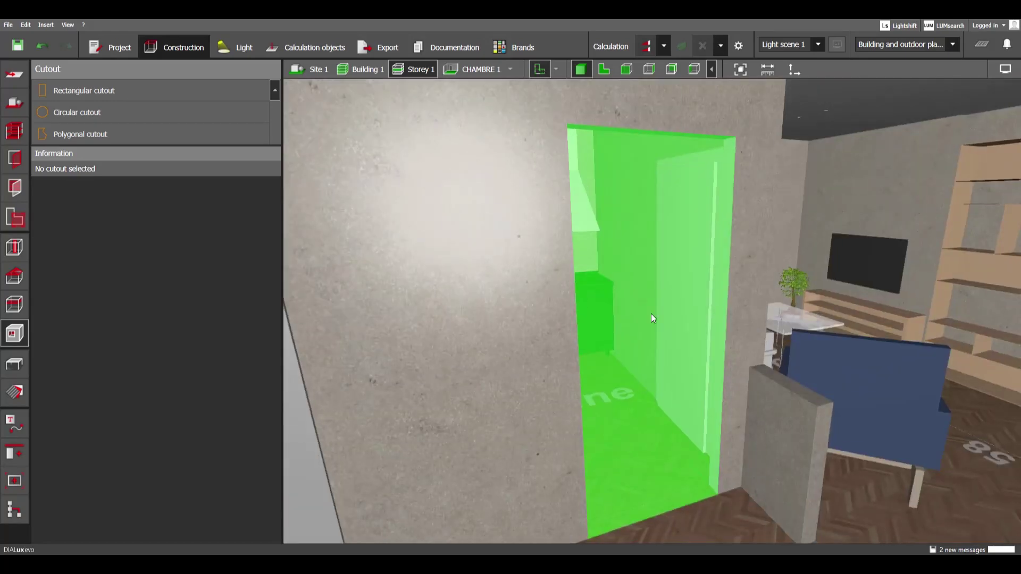
click(17, 133)
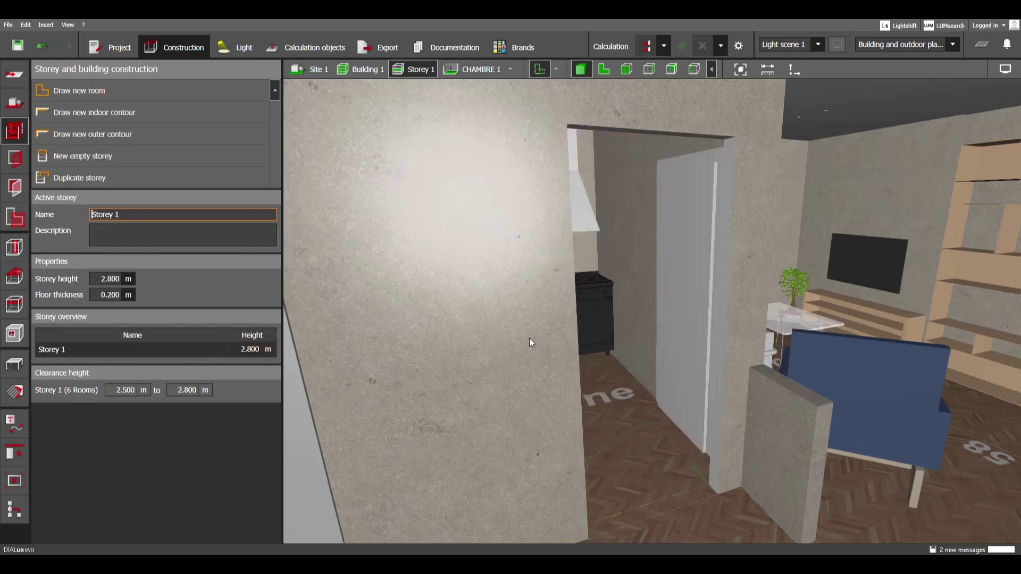
drag(531, 341, 627, 331)
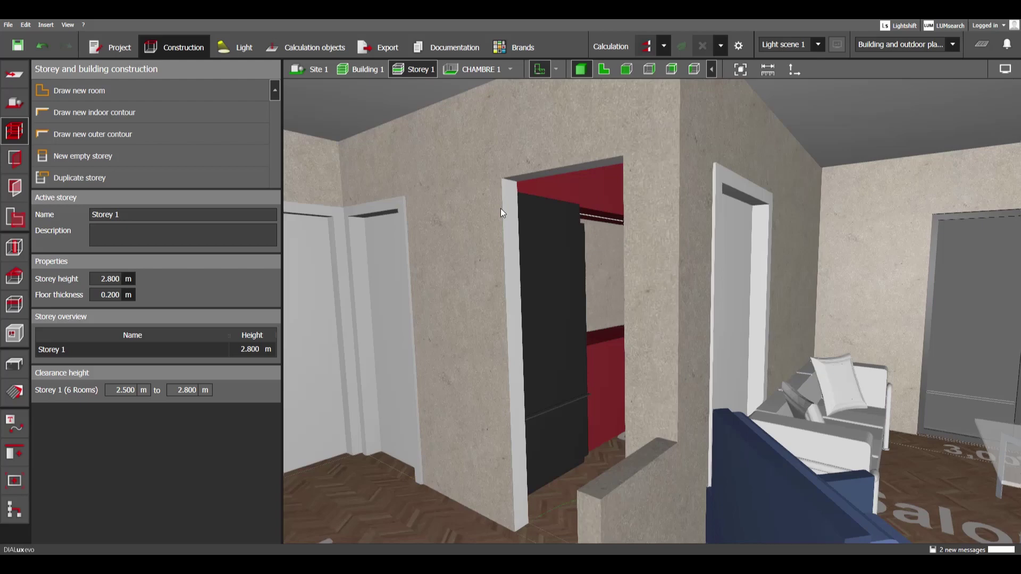
drag(503, 205, 541, 203)
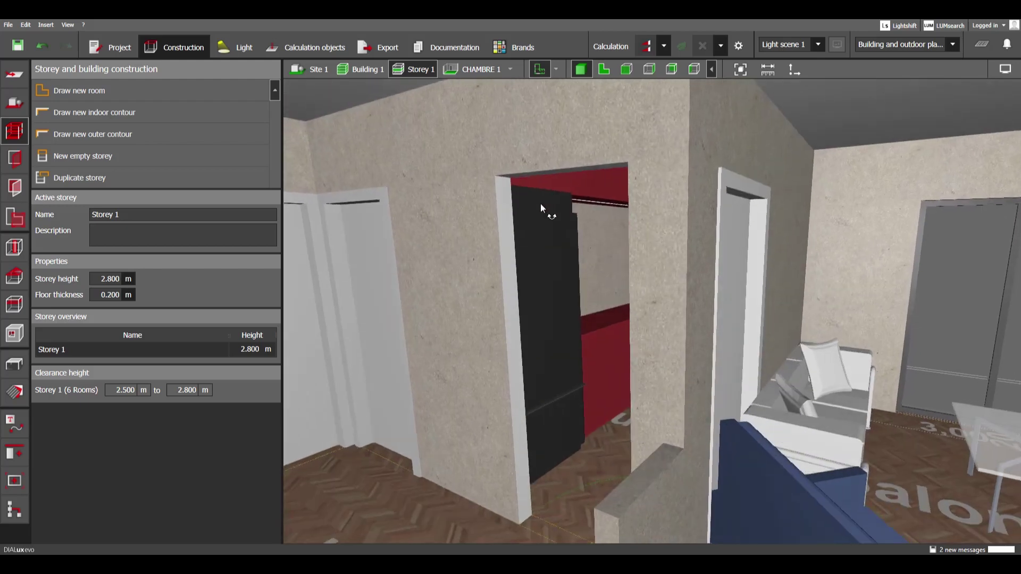
drag(773, 229, 743, 235)
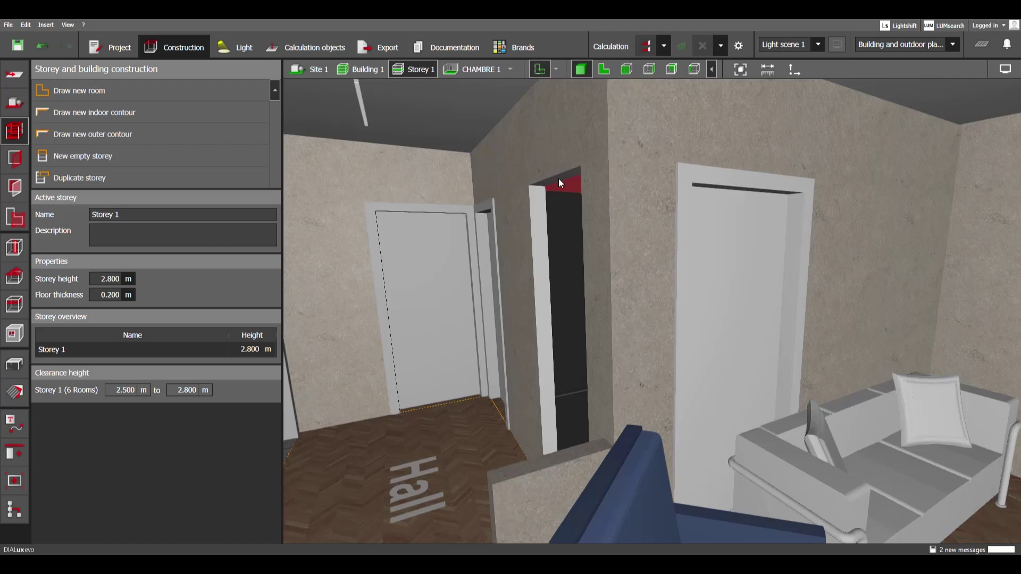
- Place a standard cube object of 1 x 1 x 1 m over the kitchen doorway in the floor plan
click(604, 69)
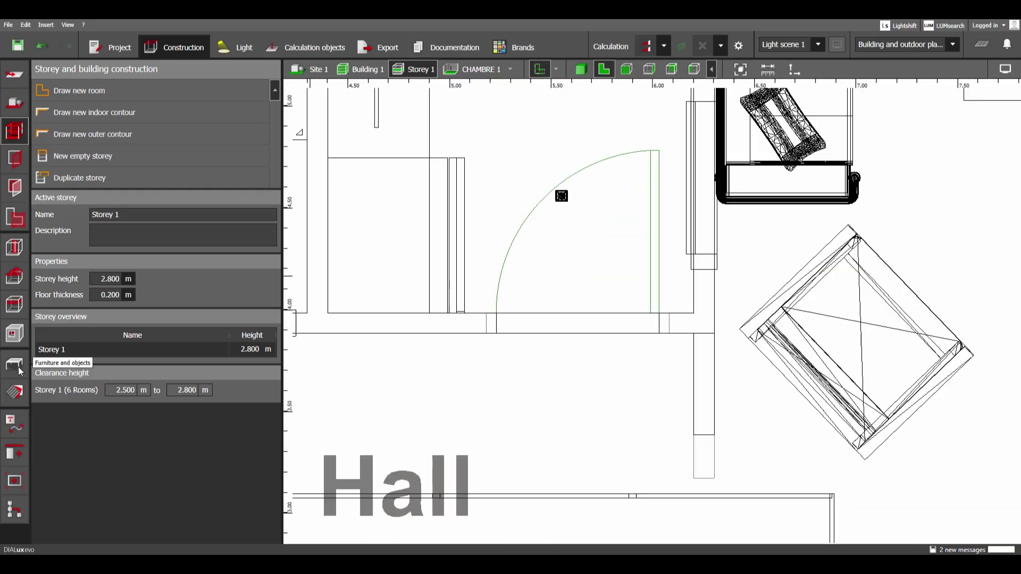
click(18, 368)
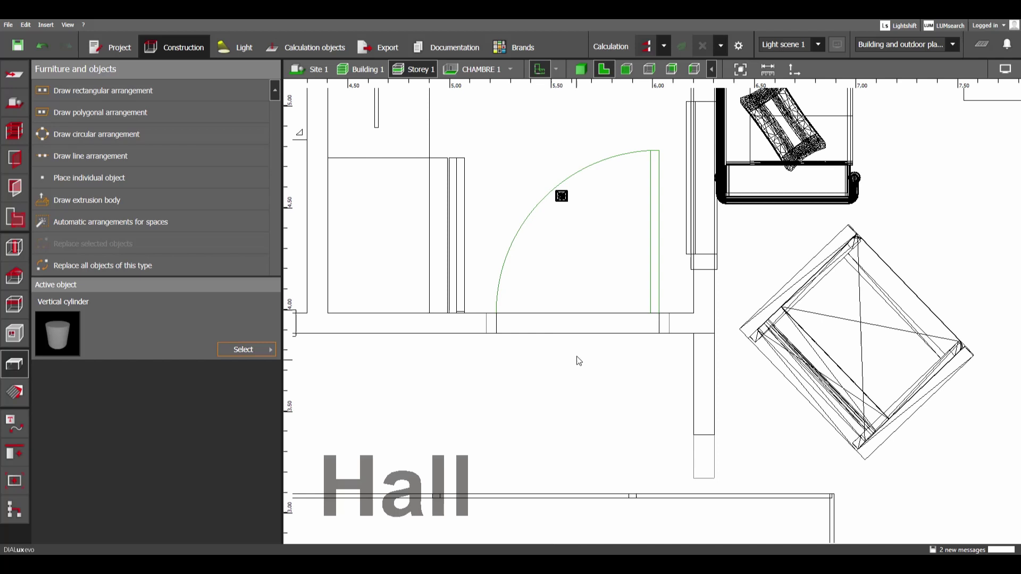
click(270, 345)
scroll(560, 365, up, 10)
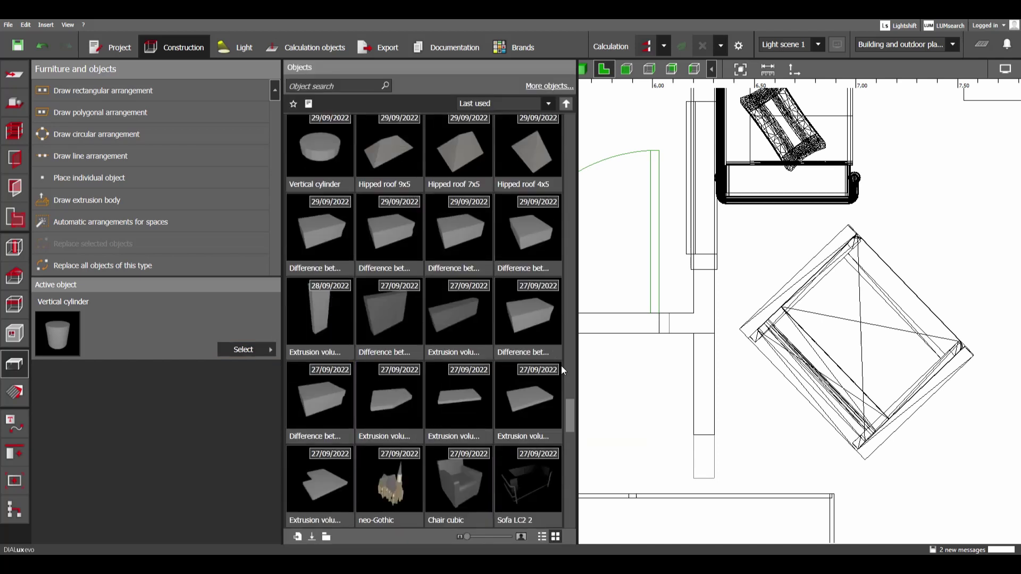
click(320, 169)
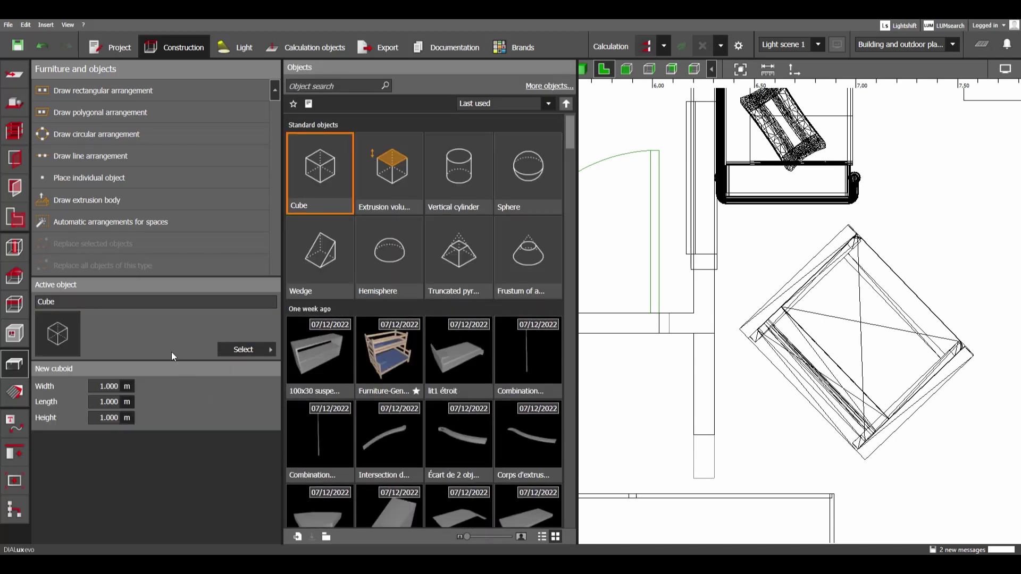
click(555, 323)
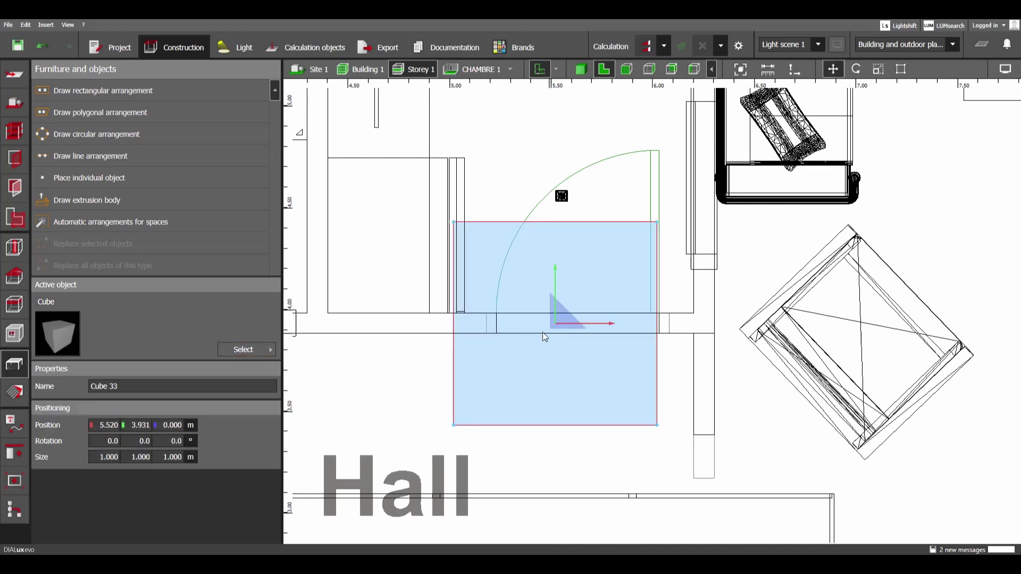
- Scale the cube from both long sides to about 0.124 m deep so that it lies along the doorway wall
scroll(452, 234, up, 2)
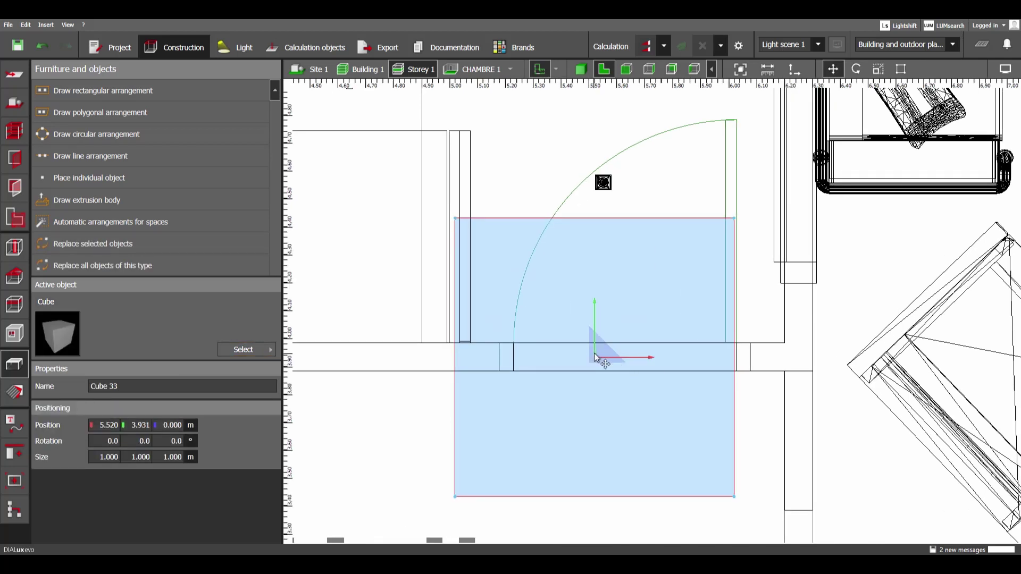
click(879, 69)
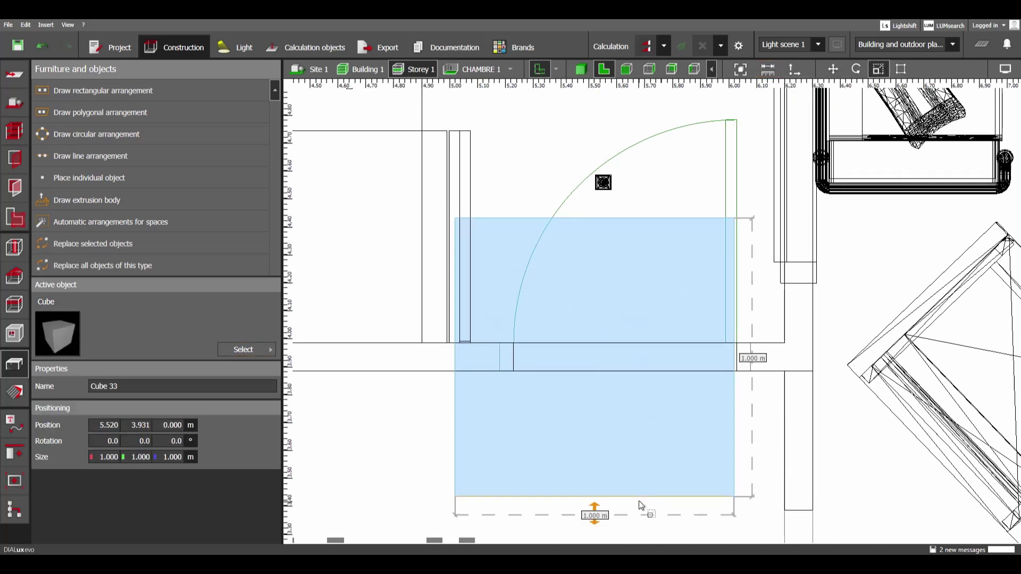
drag(640, 502, 619, 372)
drag(622, 220, 628, 336)
middle_drag(712, 299, 621, 342)
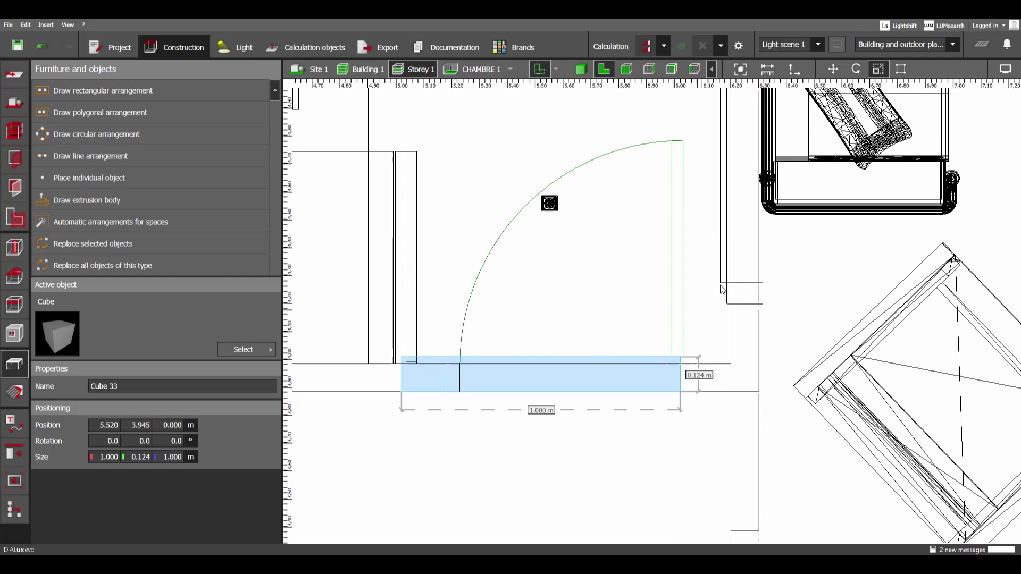
- Measure the frame depth of the door in the wall between Cuisine and Salon
middle_drag(722, 289, 669, 359)
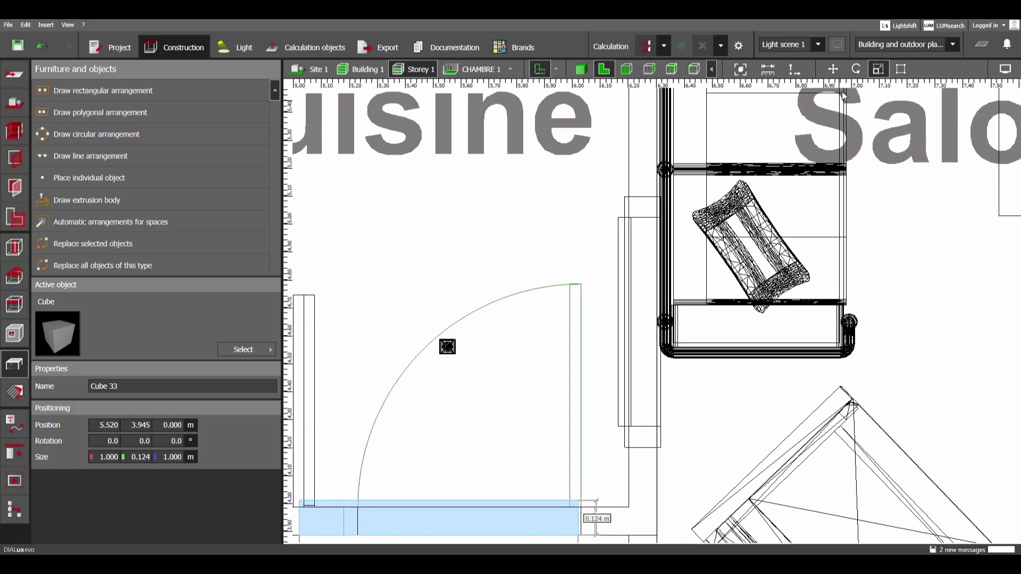
click(772, 74)
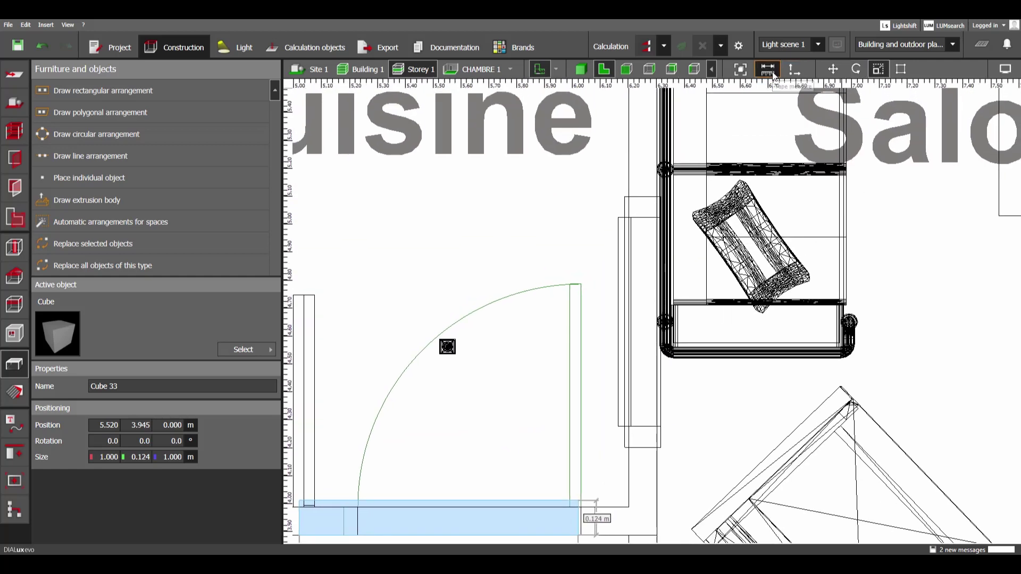
scroll(612, 455, up, 6)
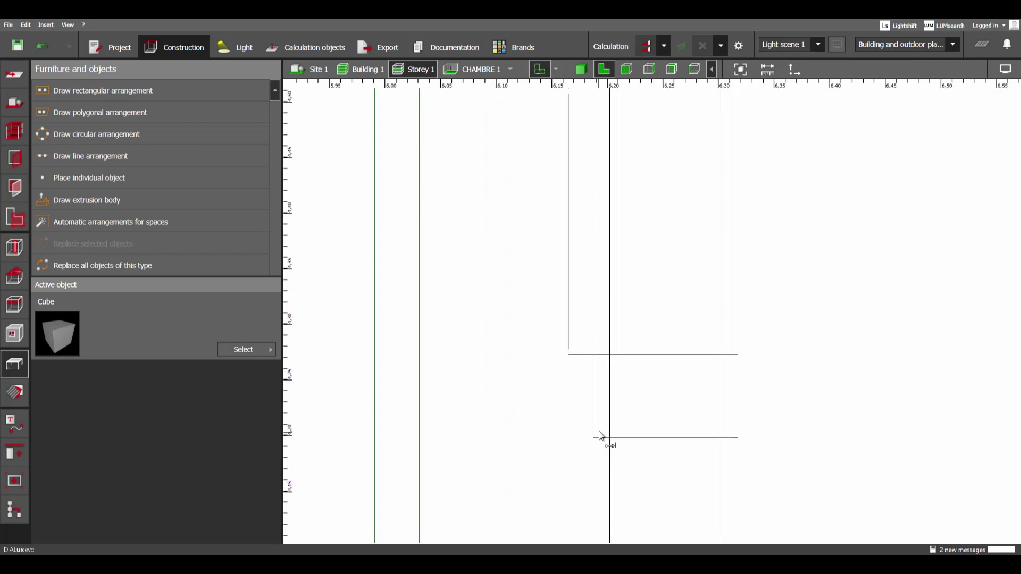
click(593, 438)
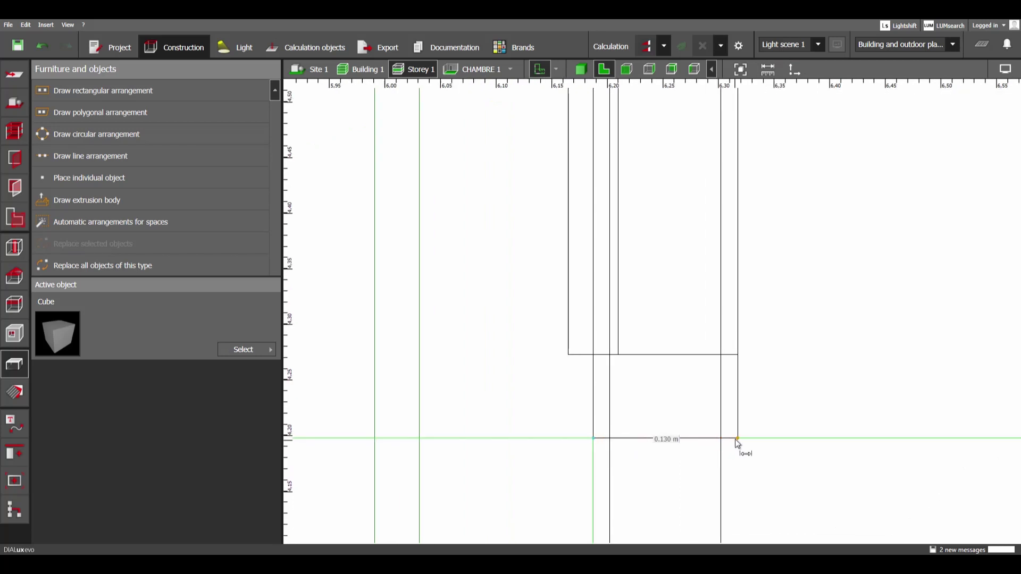
key(Escape)
- Set the depth of the cube in the kitchen doorway to 0.13 m
scroll(549, 461, down, 6)
middle_drag(515, 466, 672, 319)
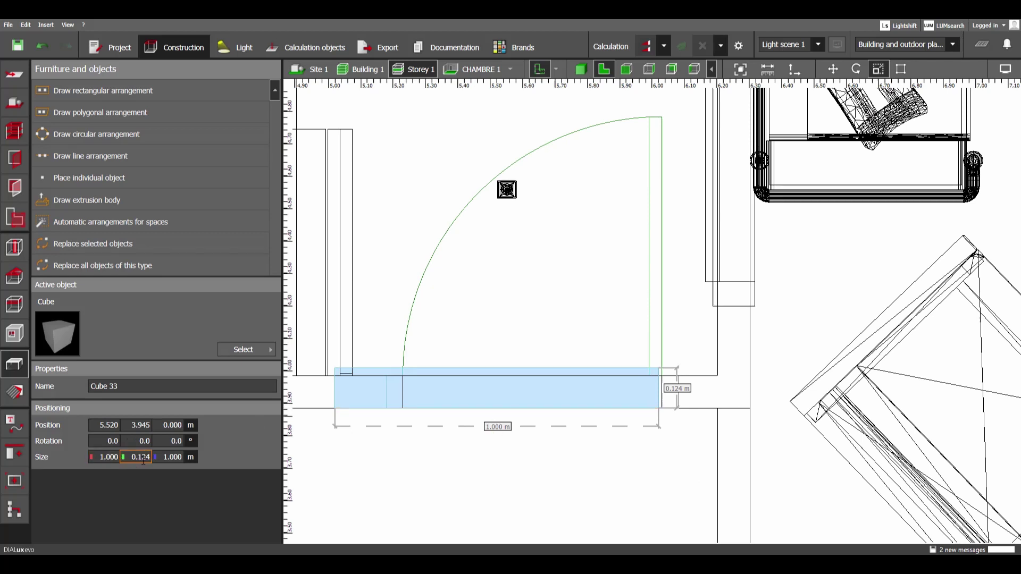
text(10.13)
key(Return)
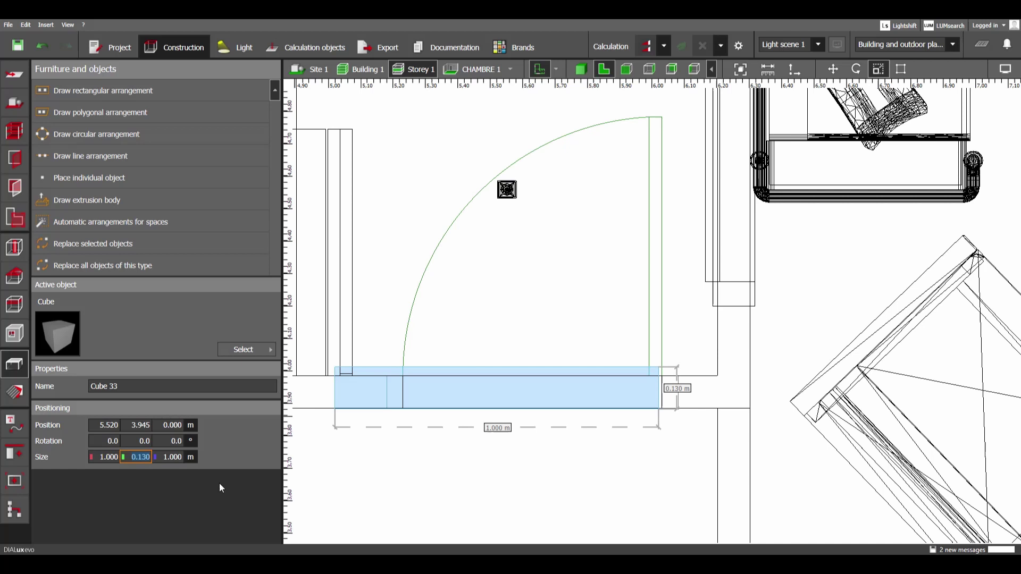
middle_drag(458, 434, 462, 438)
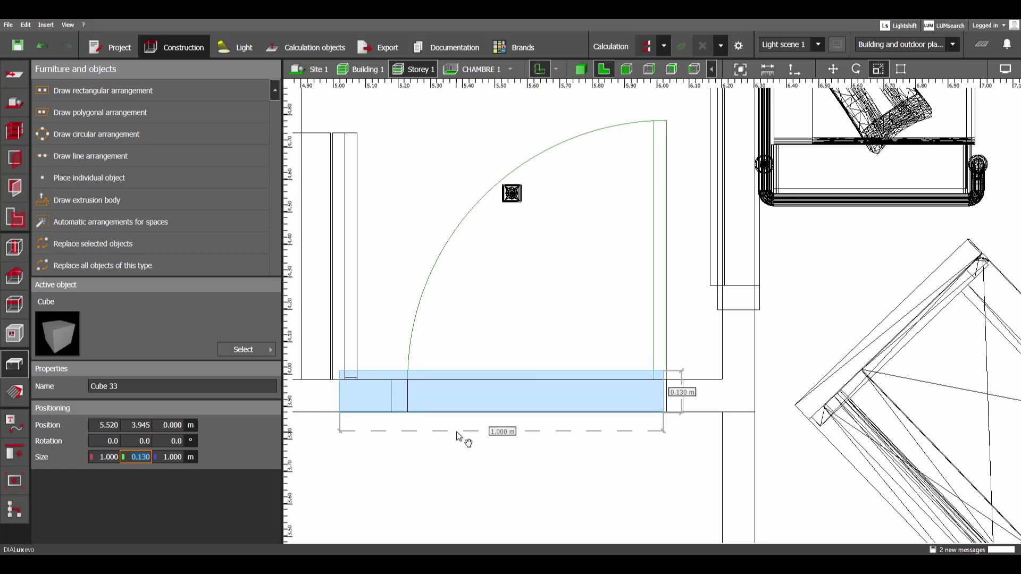
- Move the cube across the doorway wall to Y position 3.934 m so it overhangs both wall faces about equally
click(831, 70)
scroll(511, 394, up, 6)
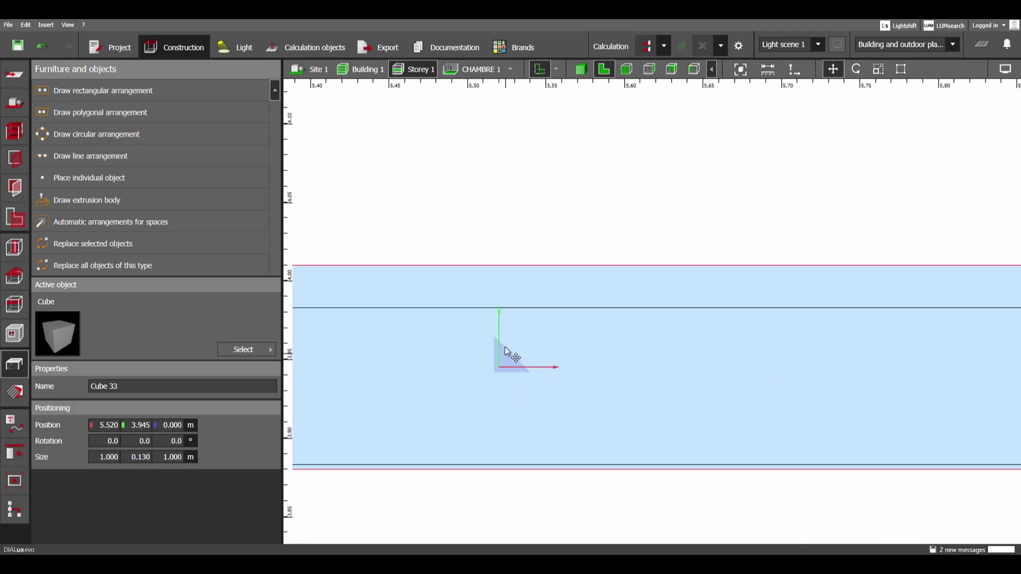
drag(497, 315, 500, 333)
scroll(541, 404, down, 6)
middle_drag(546, 414, 574, 397)
scroll(548, 410, up, 1)
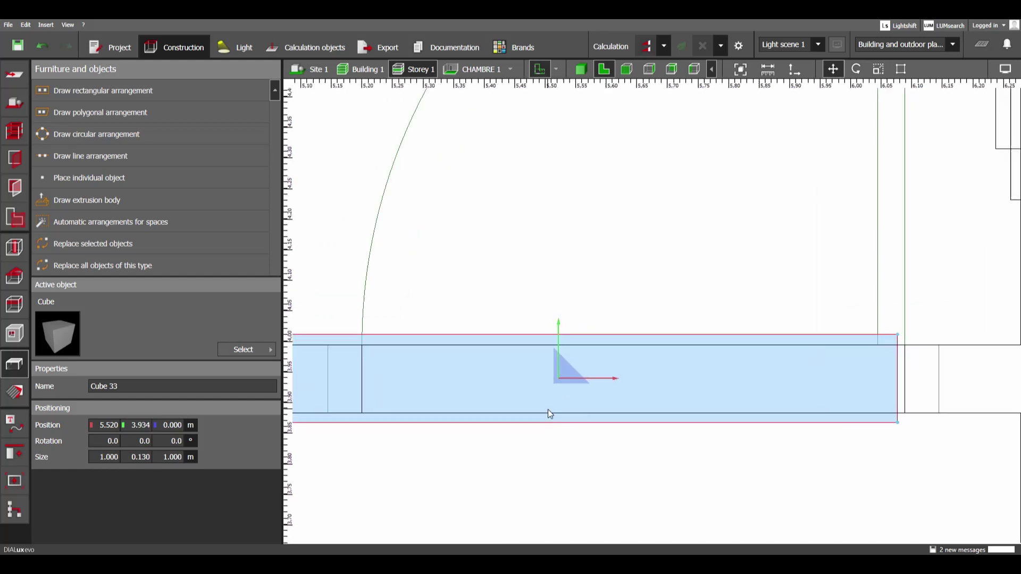
scroll(549, 410, up, 2)
- Scale the cube upward in the front elevation to a height of 2 m, matching the top of the neighbouring door frames
click(581, 69)
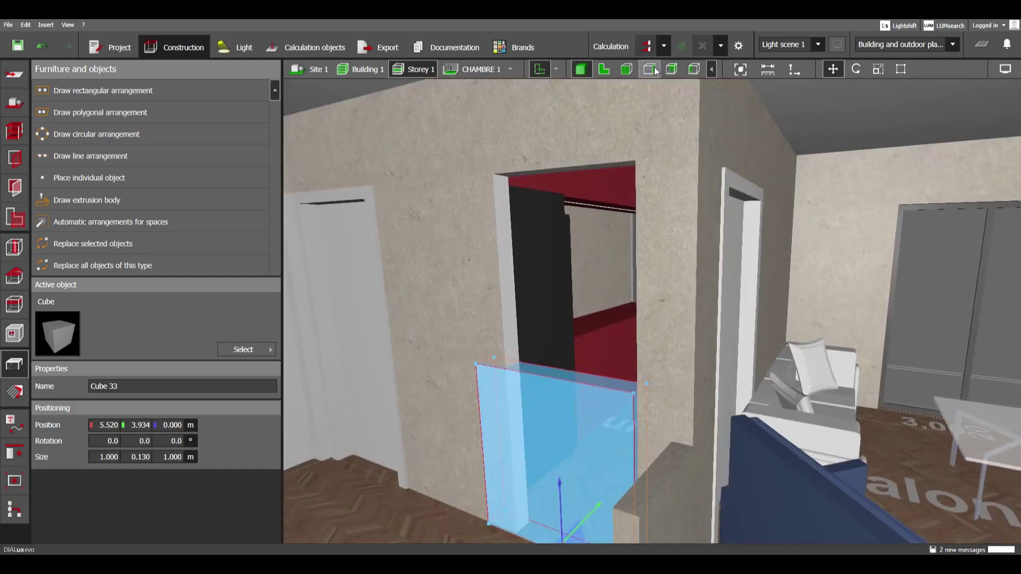
click(655, 70)
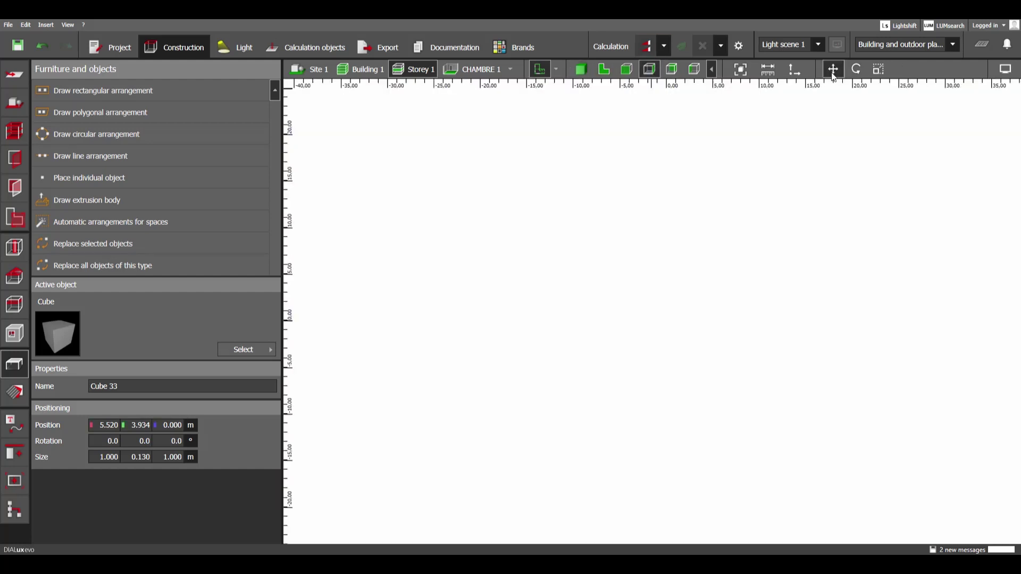
scroll(647, 346, up, 2)
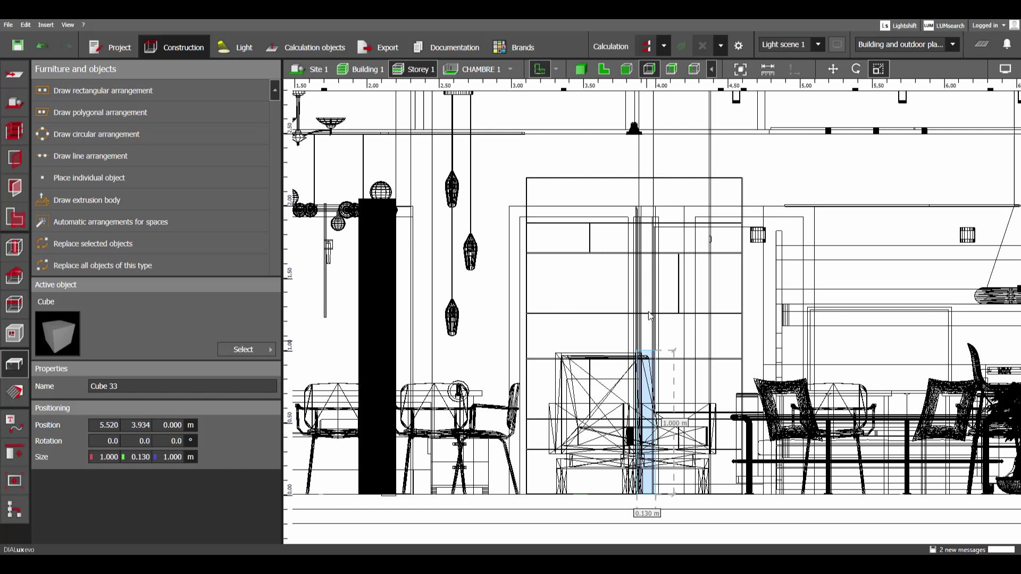
click(626, 70)
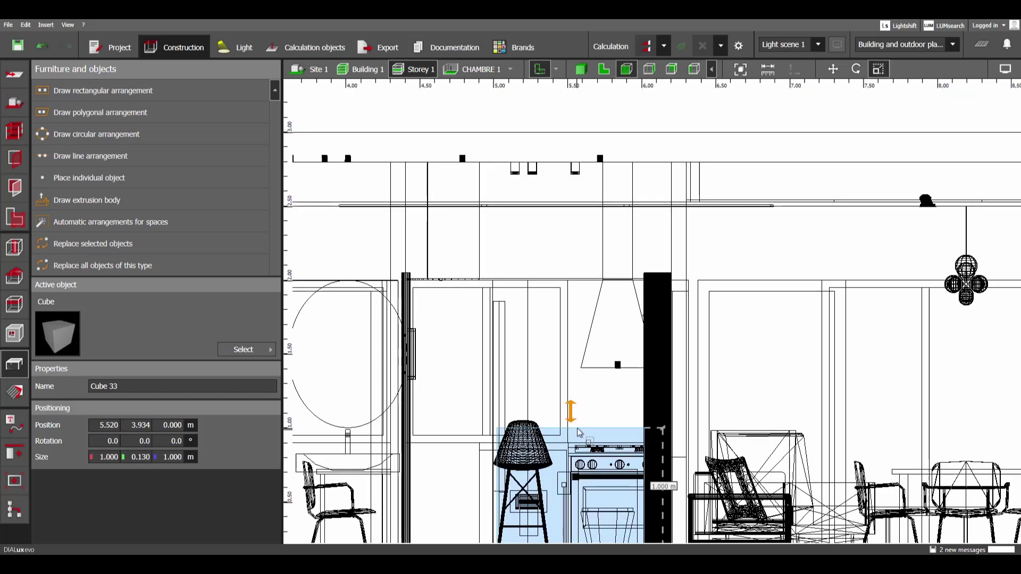
drag(571, 412, 545, 287)
scroll(545, 286, up, 1)
scroll(548, 293, up, 3)
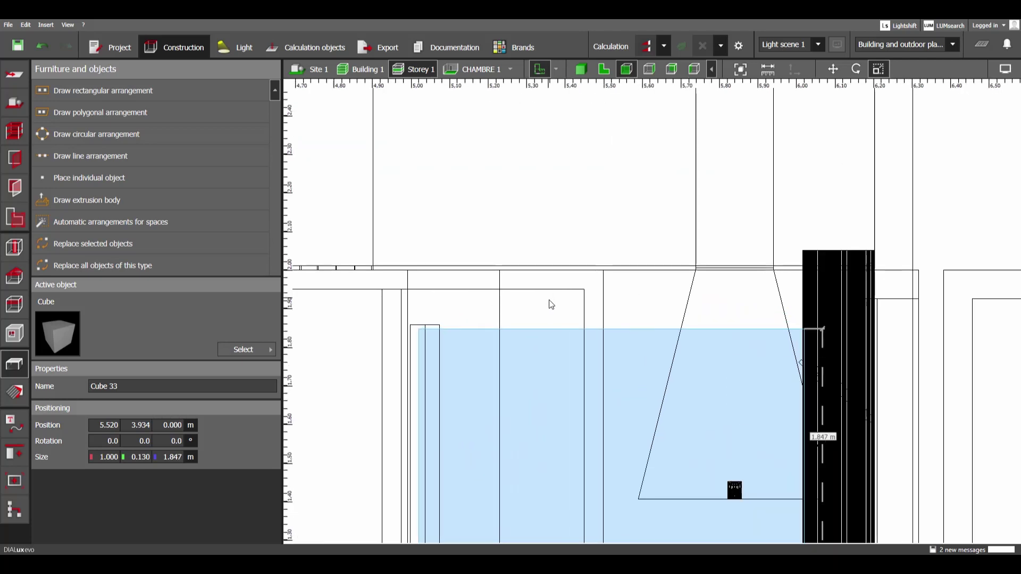
drag(515, 329, 503, 225)
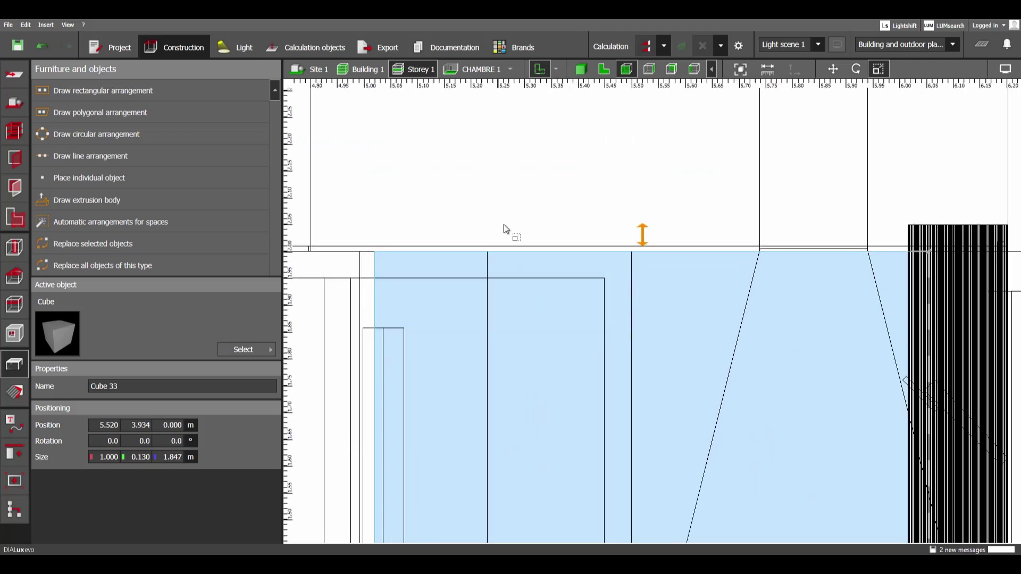
click(584, 73)
click(666, 286)
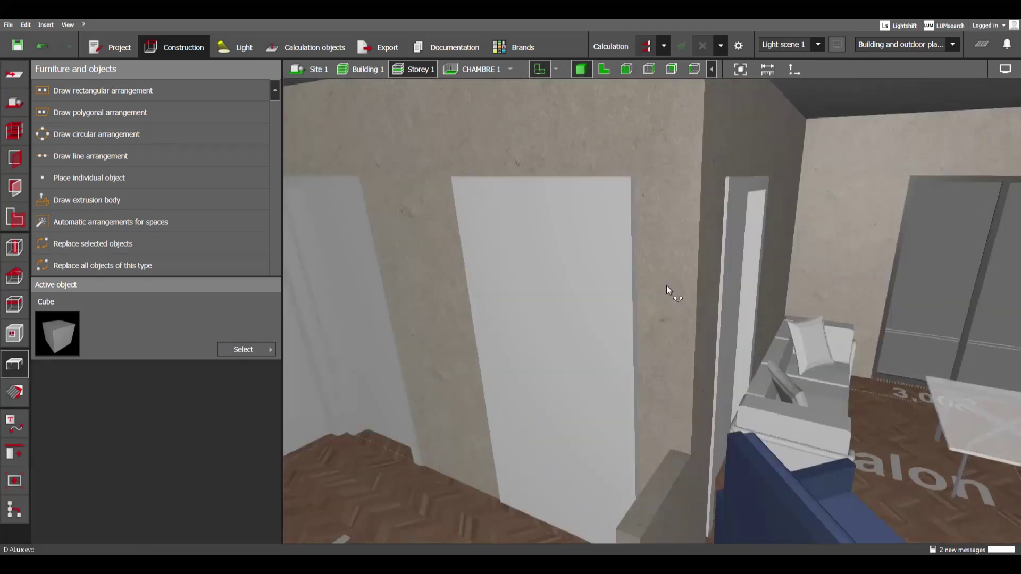
- Stretch the cube's end nearest Salon to the inner edge of the doorway, making it 1.011 m wide, and check it in 3D
middle_drag(666, 286, 698, 315)
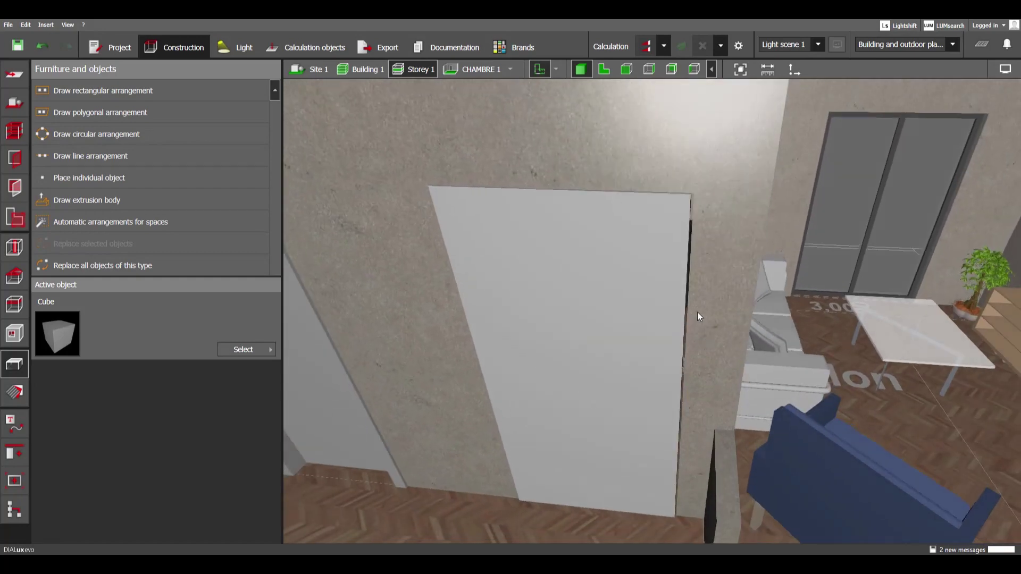
scroll(692, 250, up, 3)
click(687, 213)
scroll(682, 162, up, 2)
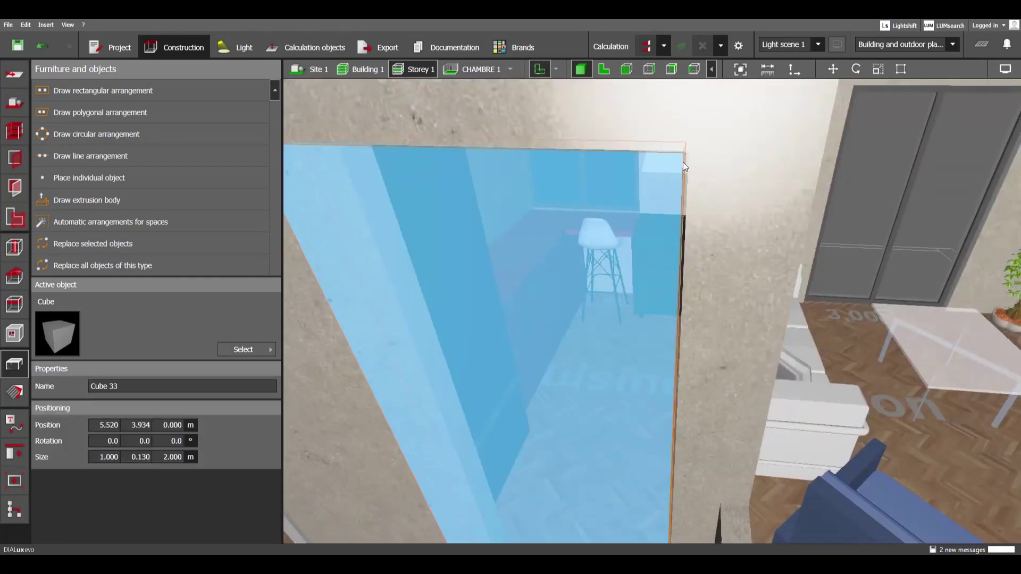
click(604, 70)
scroll(674, 319, up, 3)
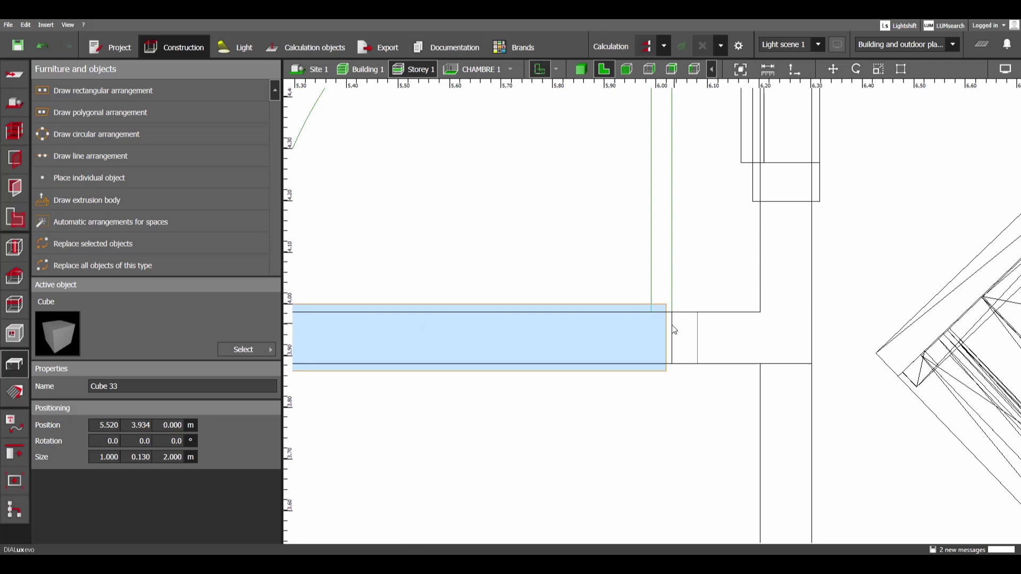
scroll(674, 330, up, 3)
click(878, 69)
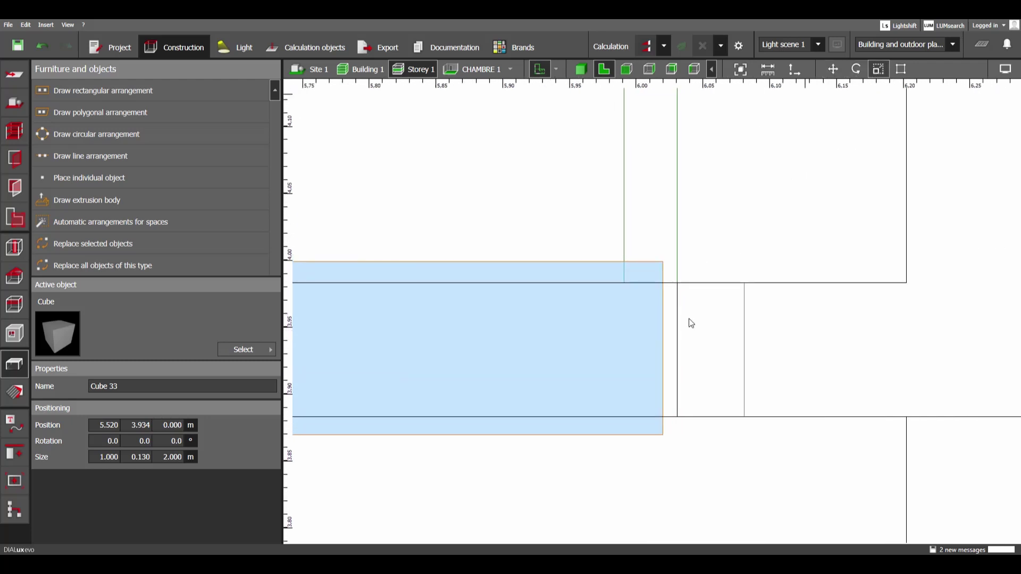
scroll(667, 323, up, 1)
drag(662, 346, 683, 347)
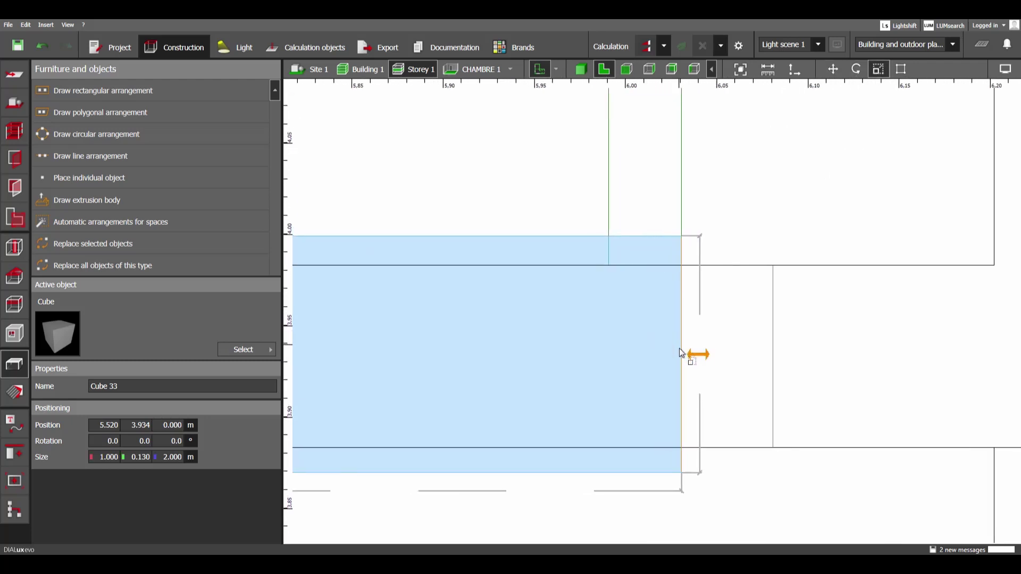
scroll(677, 349, down, 4)
click(580, 69)
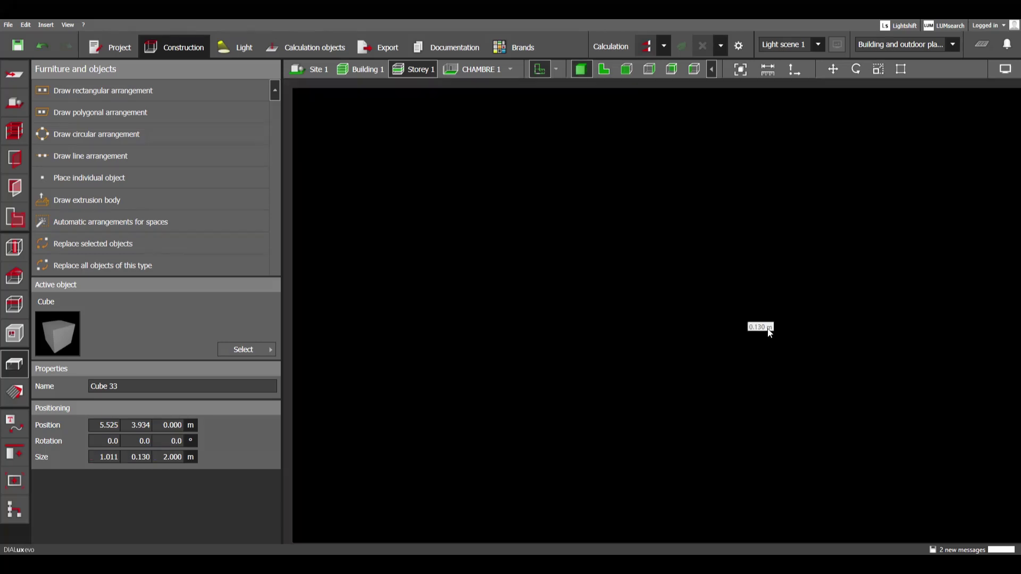
click(767, 330)
scroll(766, 329, down, 3)
right_drag(766, 328, 729, 324)
drag(728, 323, 700, 275)
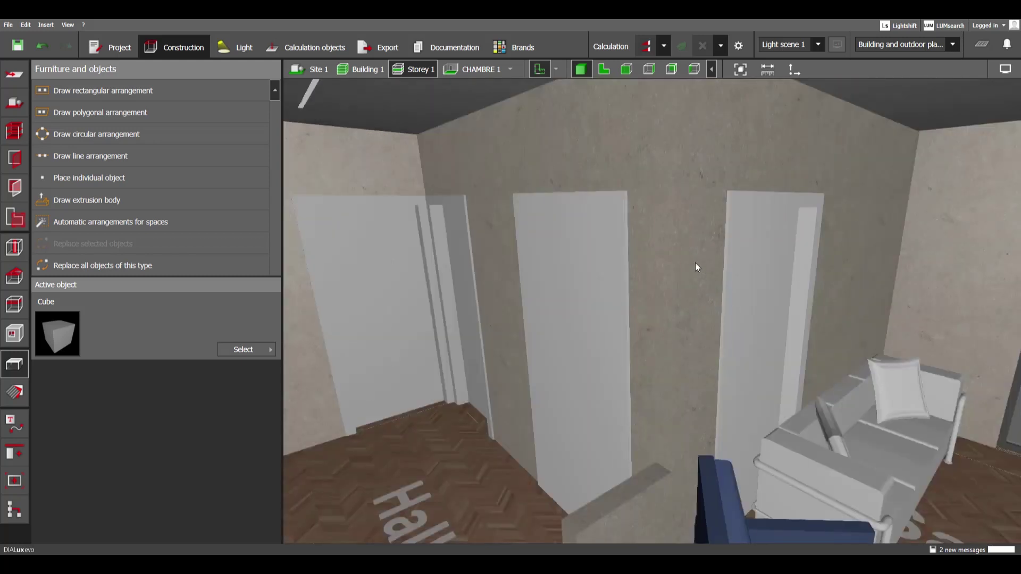
- Shorten the cube in the floor plan from its end away from Salon to the frame's outer edge, making it 0.851 m wide
click(604, 69)
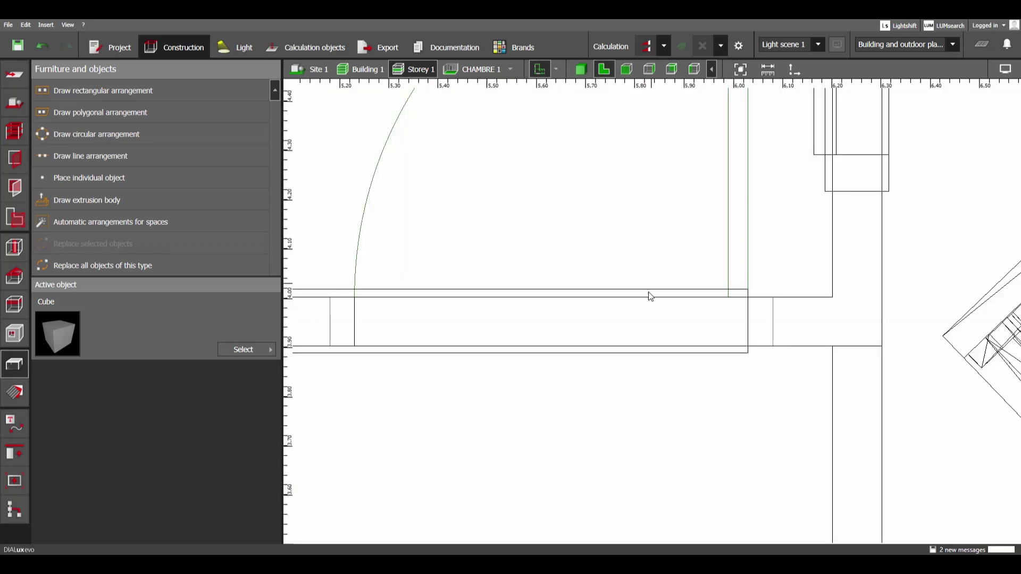
click(615, 336)
middle_drag(547, 315, 679, 264)
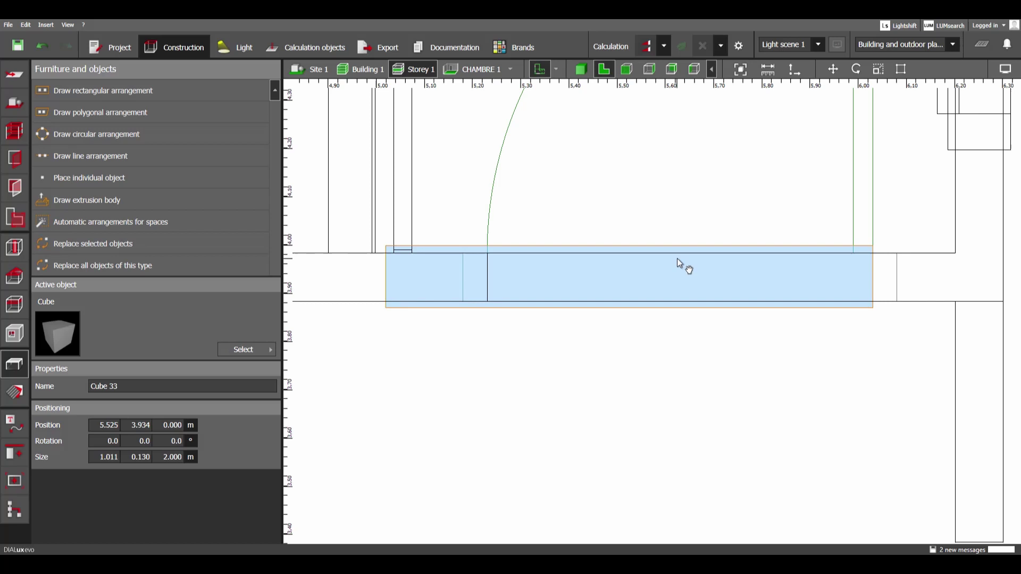
scroll(680, 263, down, 2)
scroll(657, 271, down, 1)
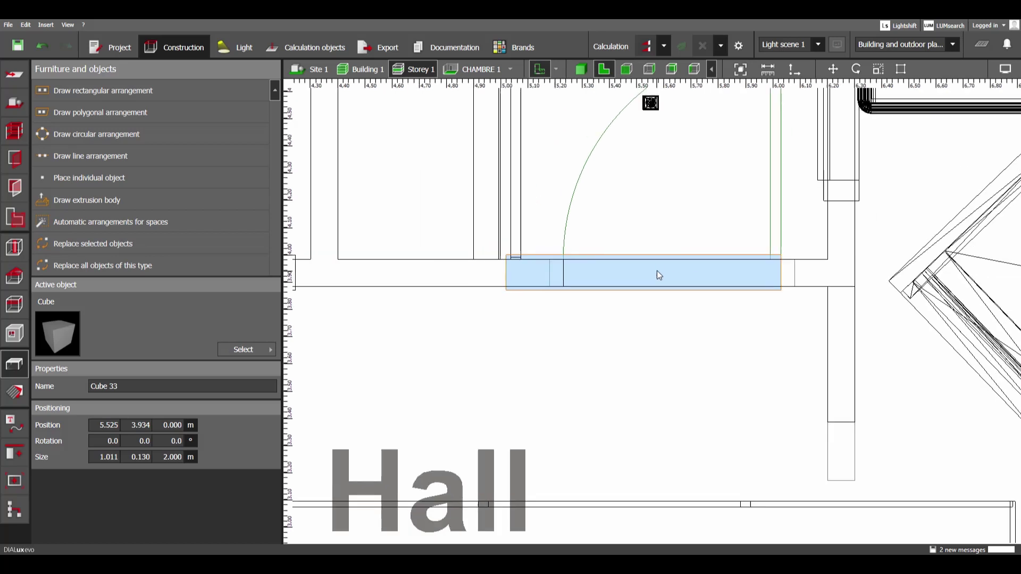
middle_drag(711, 258, 659, 283)
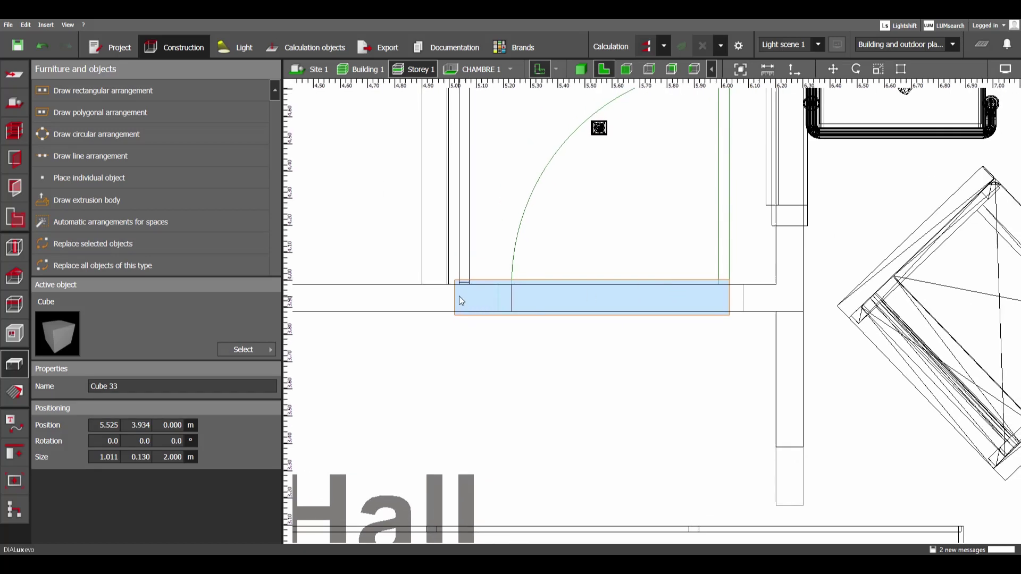
click(879, 69)
scroll(452, 302, up, 2)
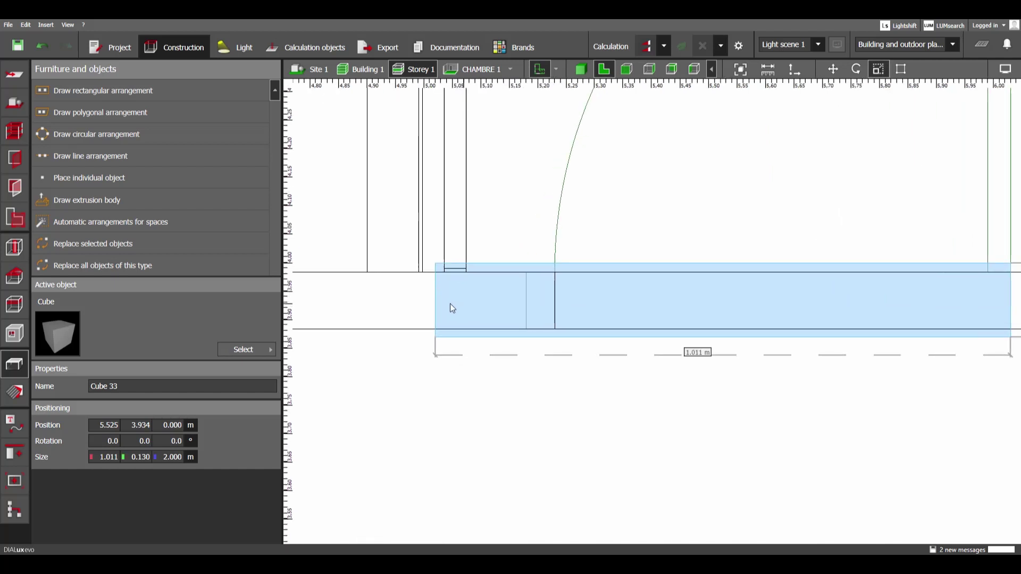
drag(437, 308, 527, 308)
- Extend the cube's end nearest Salon to the frame's outer edge, giving a width of 0.901 m, and check it in 3D
scroll(515, 314, down, 2)
middle_drag(695, 278, 522, 264)
scroll(653, 287, up, 2)
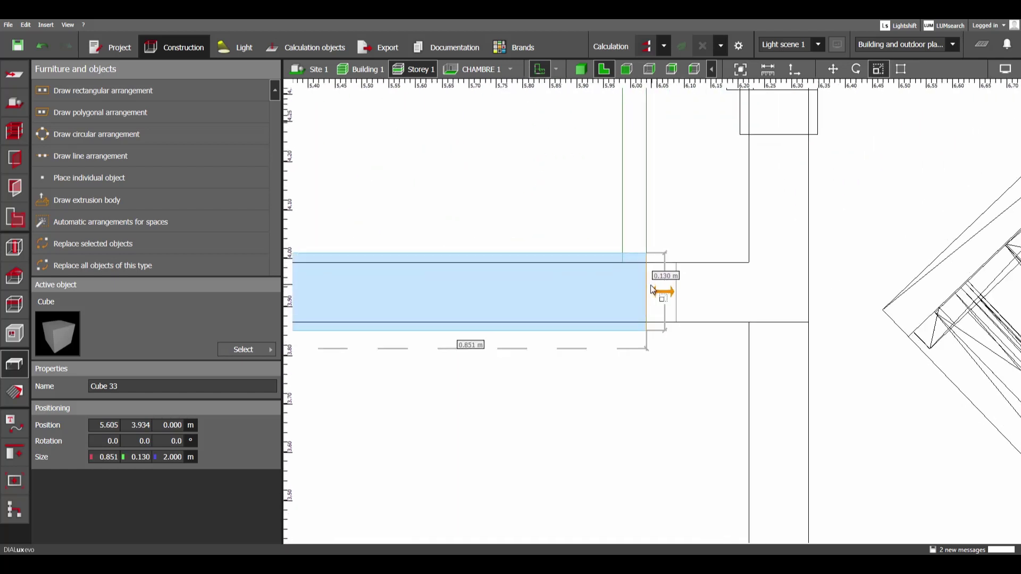
scroll(653, 288, up, 1)
drag(648, 286, 682, 286)
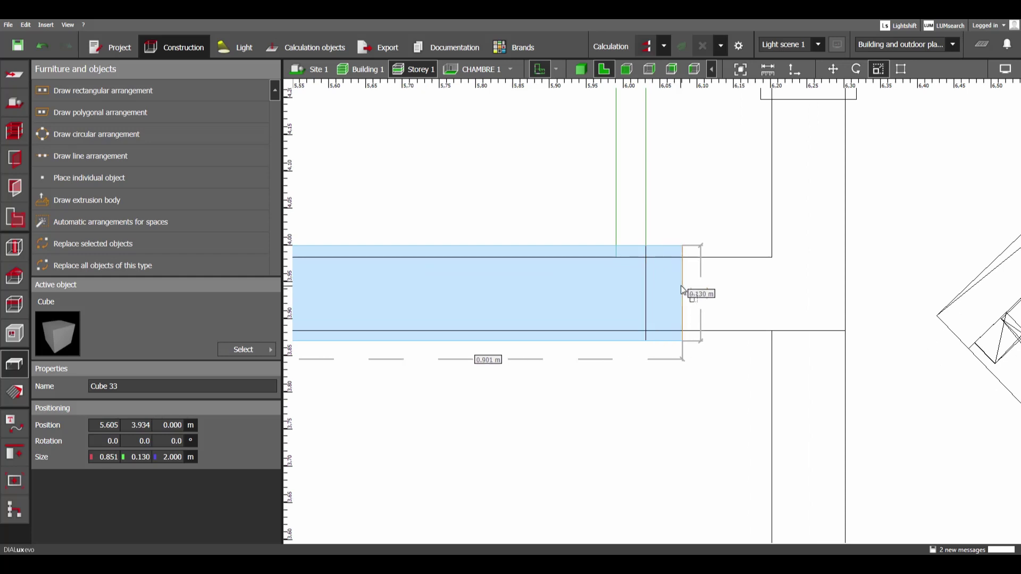
scroll(676, 285, down, 2)
scroll(619, 295, down, 2)
scroll(606, 289, up, 1)
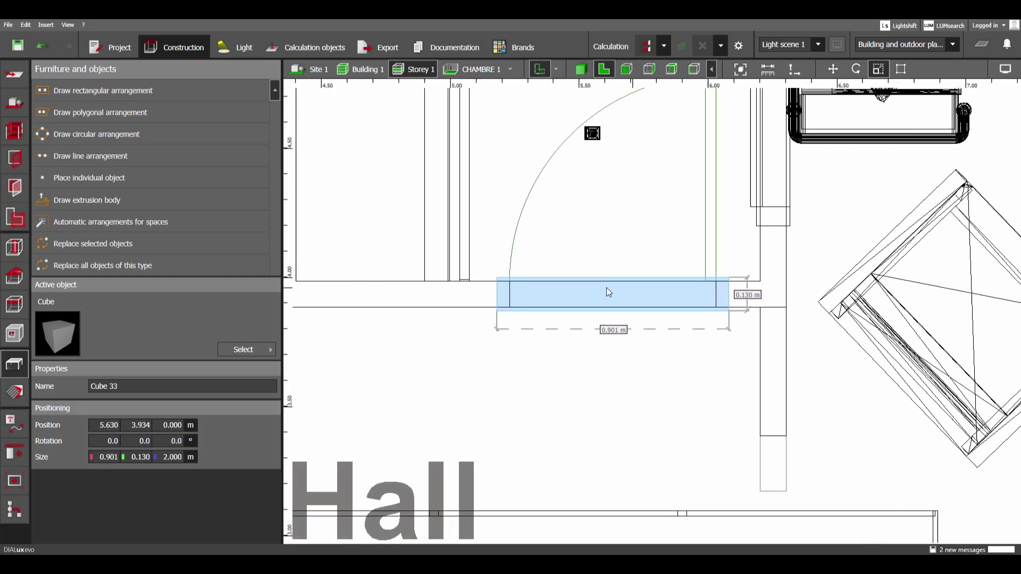
click(580, 69)
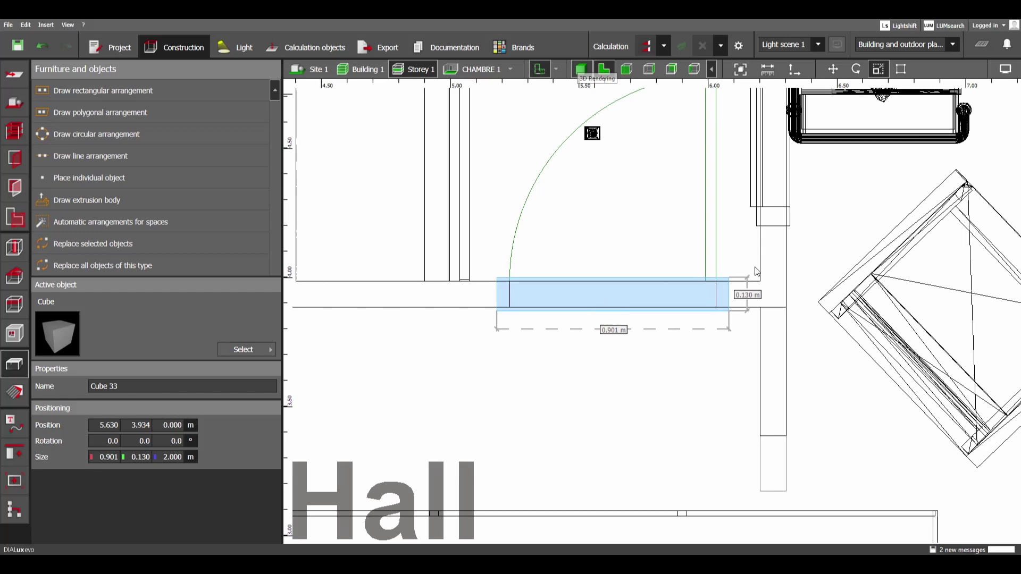
right_drag(714, 178, 789, 262)
middle_drag(788, 263, 732, 256)
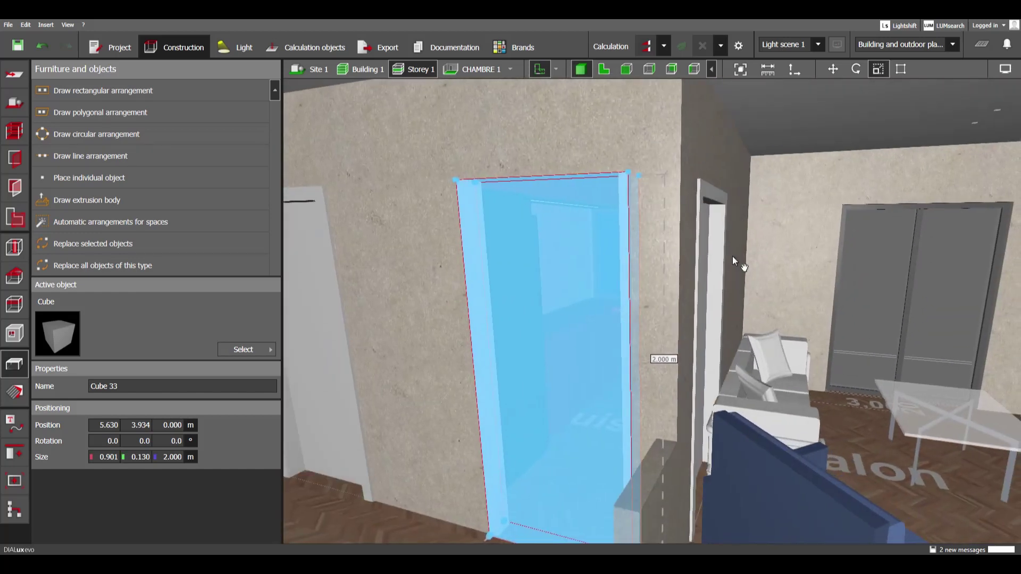
- Duplicate the door-sized cube in place and show the copy in the floor plan
key(ctrl+v)
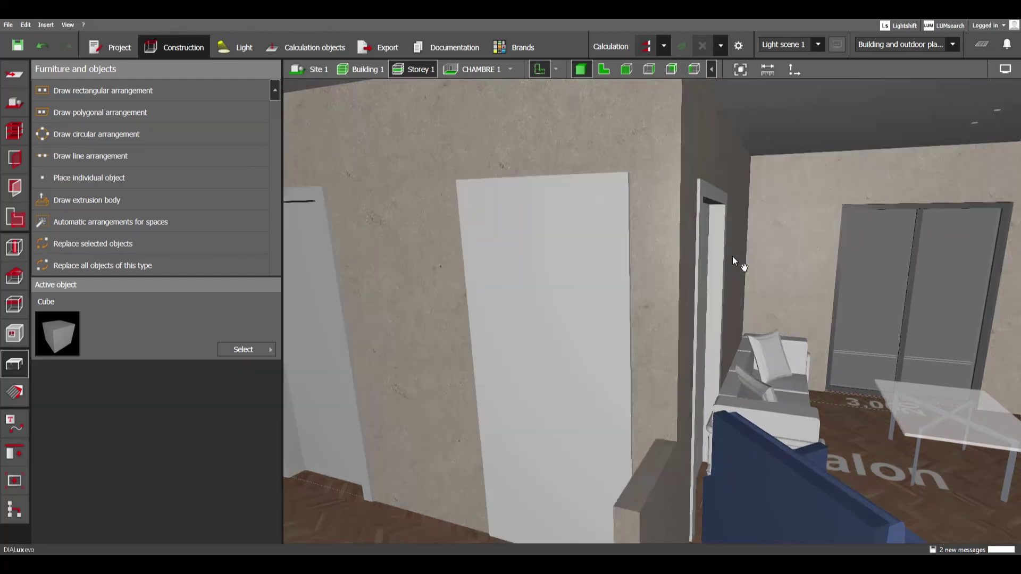
click(602, 71)
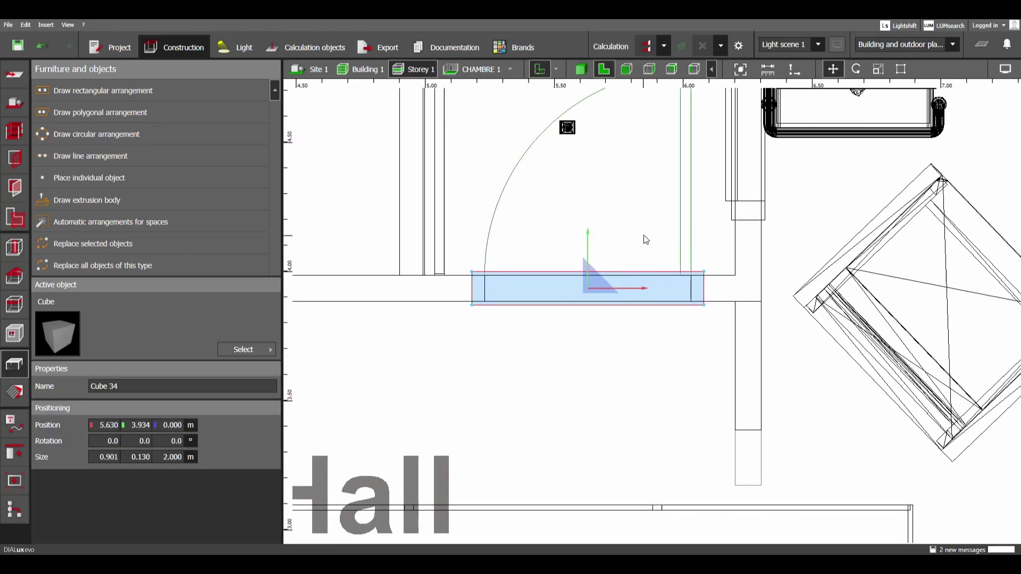
scroll(645, 240, down, 3)
scroll(741, 154, up, 6)
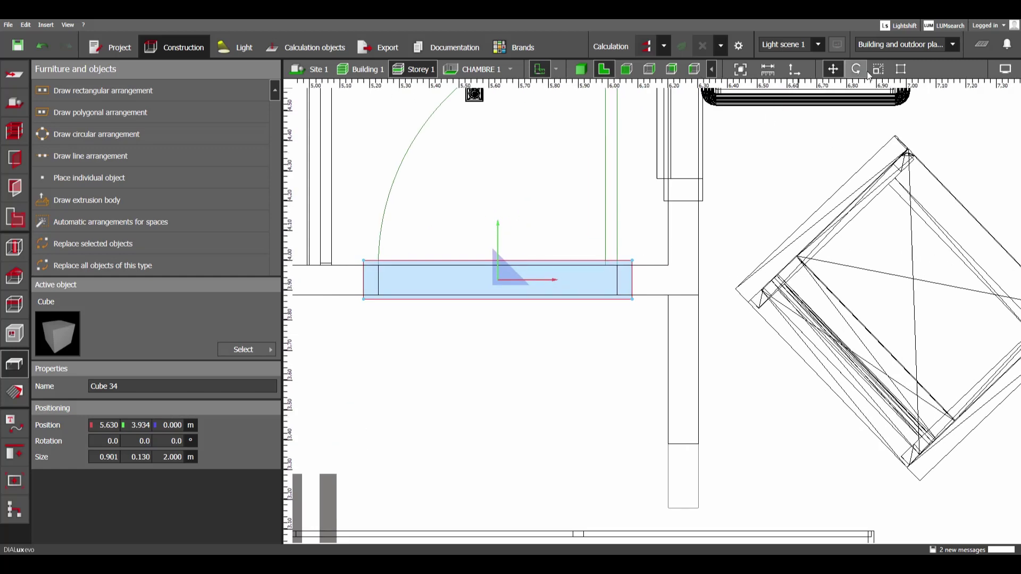
- Narrow the duplicate cube by 0.05 m at each end to a width of 0.801 m, matching the inner edges of the doorway
click(878, 69)
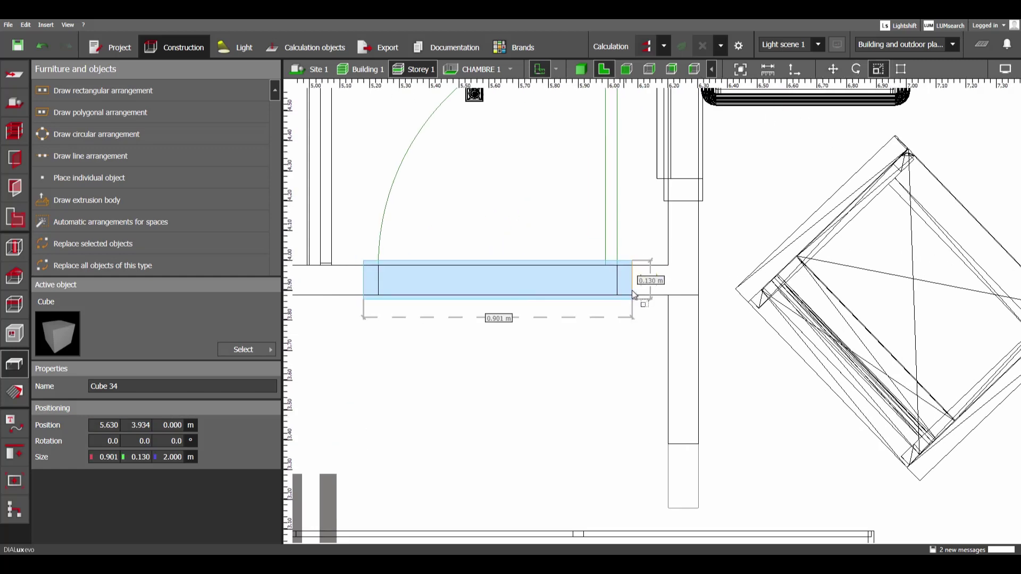
scroll(630, 287, up, 4)
drag(627, 277, 585, 278)
scroll(542, 276, down, 3)
scroll(406, 280, up, 5)
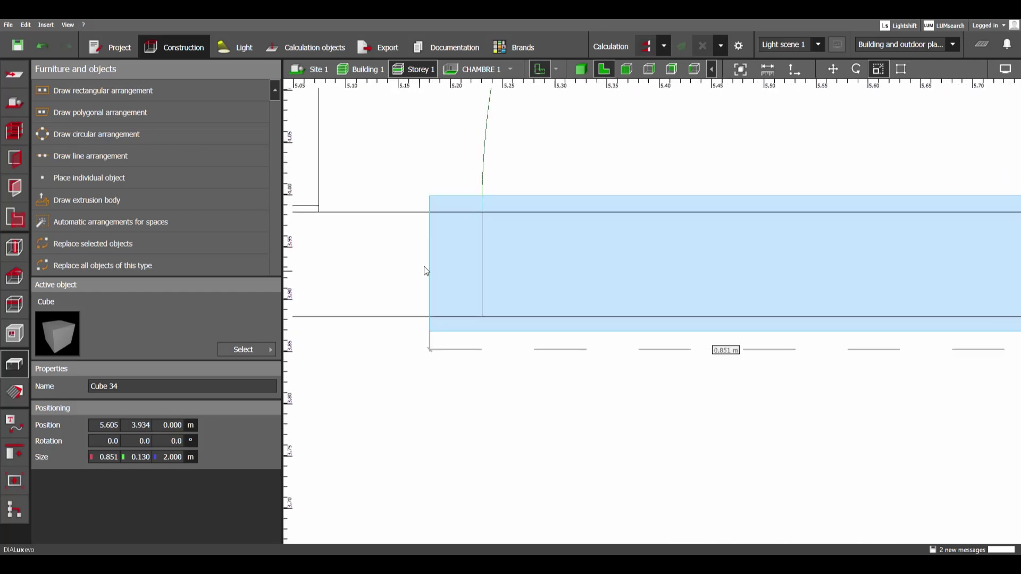
drag(427, 266, 484, 267)
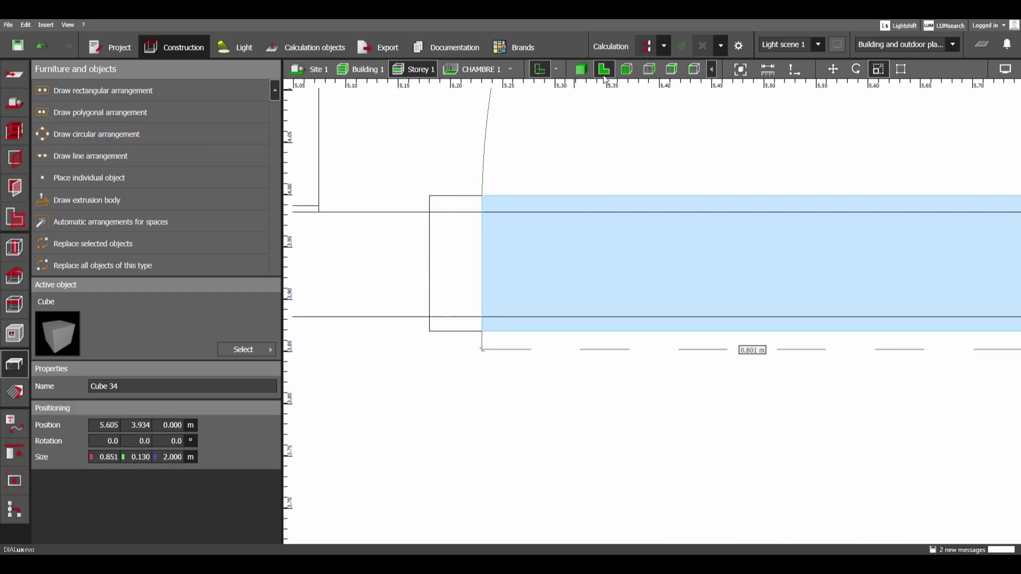
- Compare the narrowed duplicate cube with the neighbouring door's frame in the front and 3D views
click(628, 71)
scroll(598, 214, down, 2)
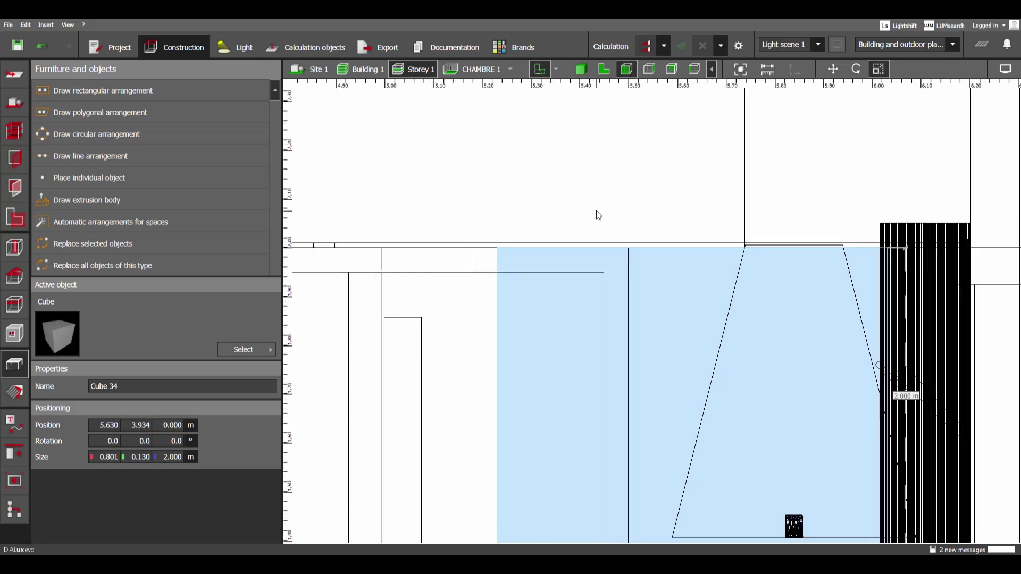
scroll(599, 218, down, 3)
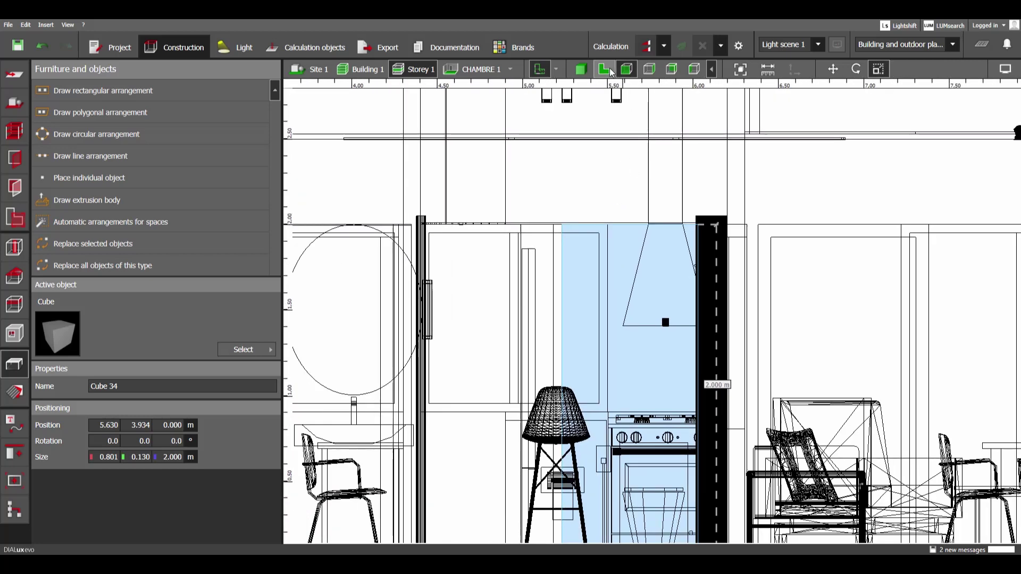
click(580, 69)
middle_drag(771, 293, 658, 196)
scroll(658, 196, up, 5)
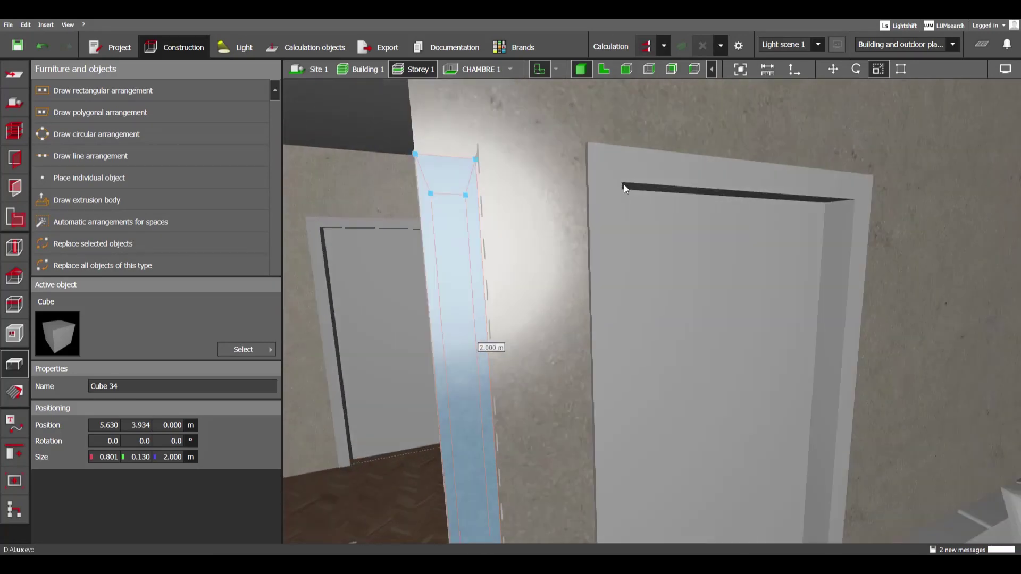
click(627, 70)
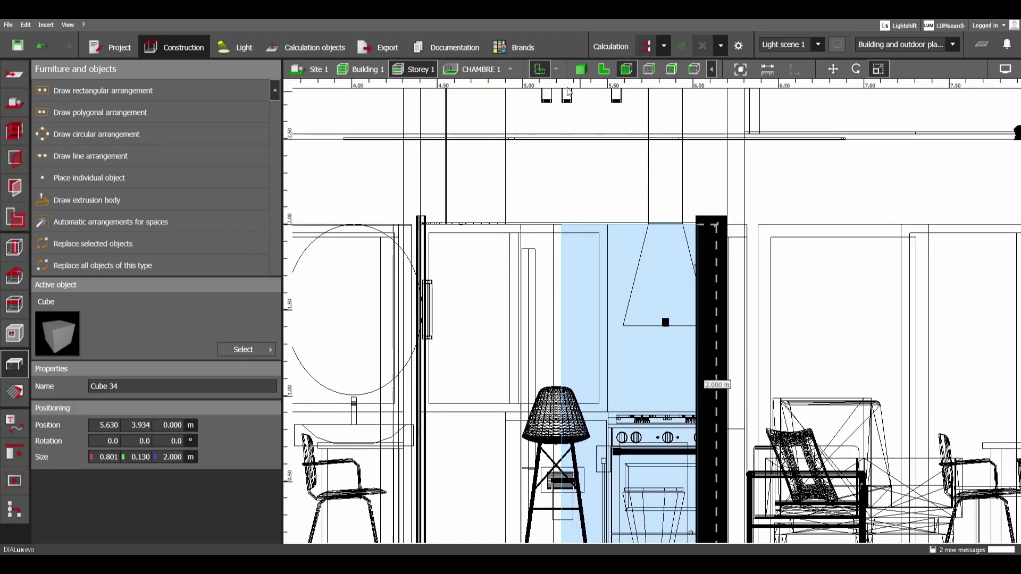
click(585, 70)
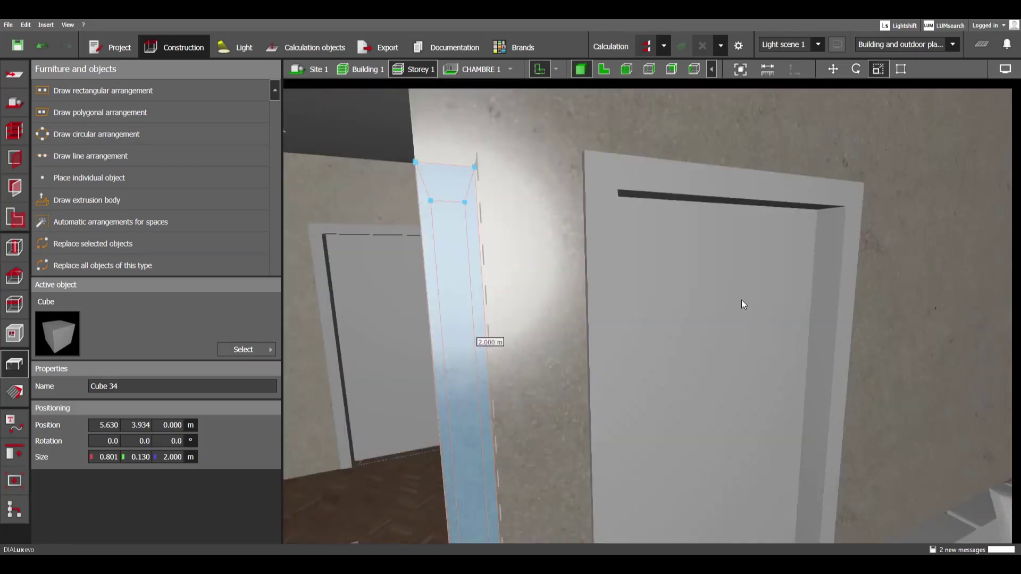
- Measure the height of the neighbouring door frame's top member in the front view, and return to 3D
click(776, 308)
click(627, 70)
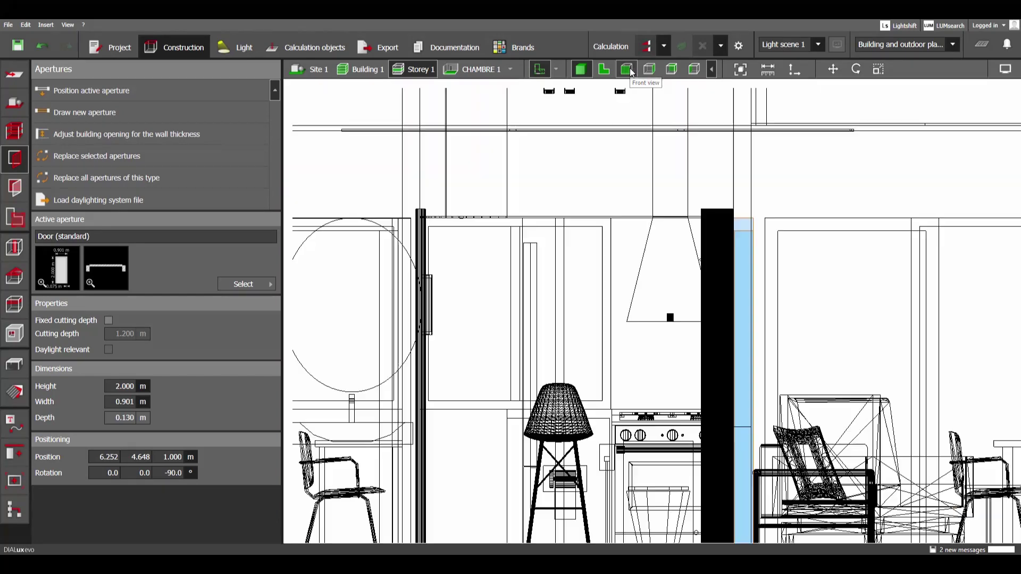
scroll(739, 241, up, 10)
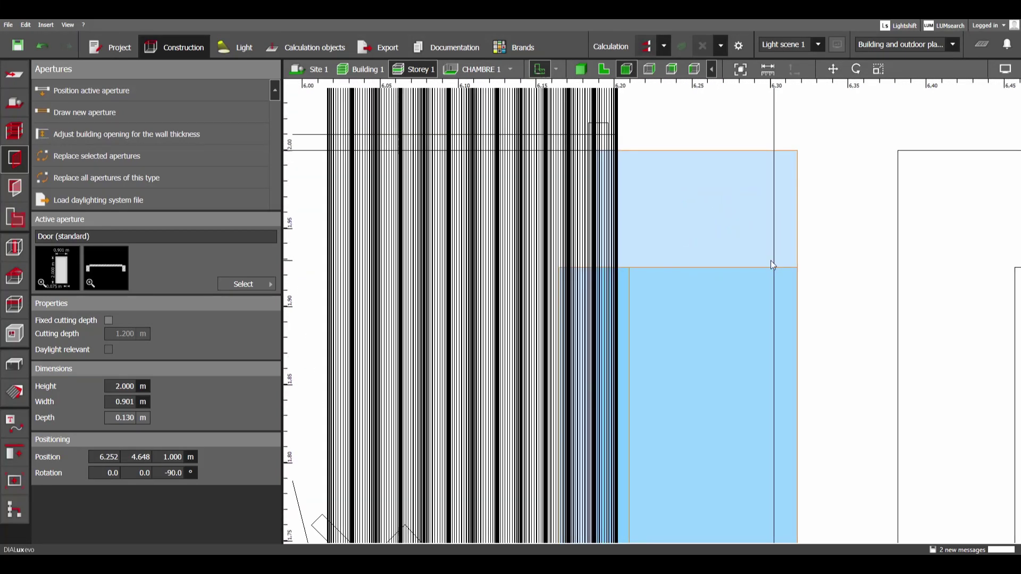
click(768, 69)
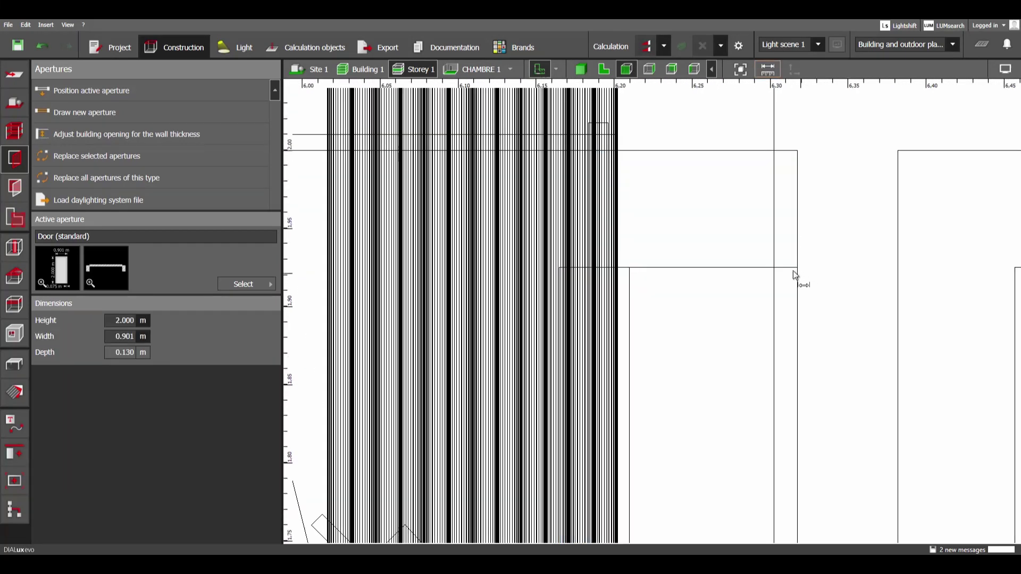
click(797, 269)
click(797, 152)
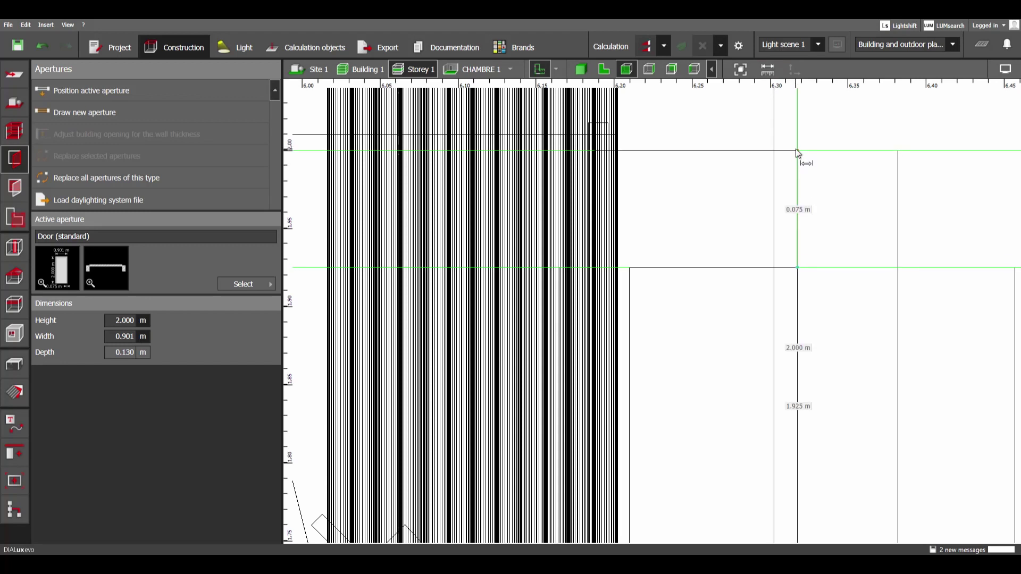
scroll(545, 221, down, 10)
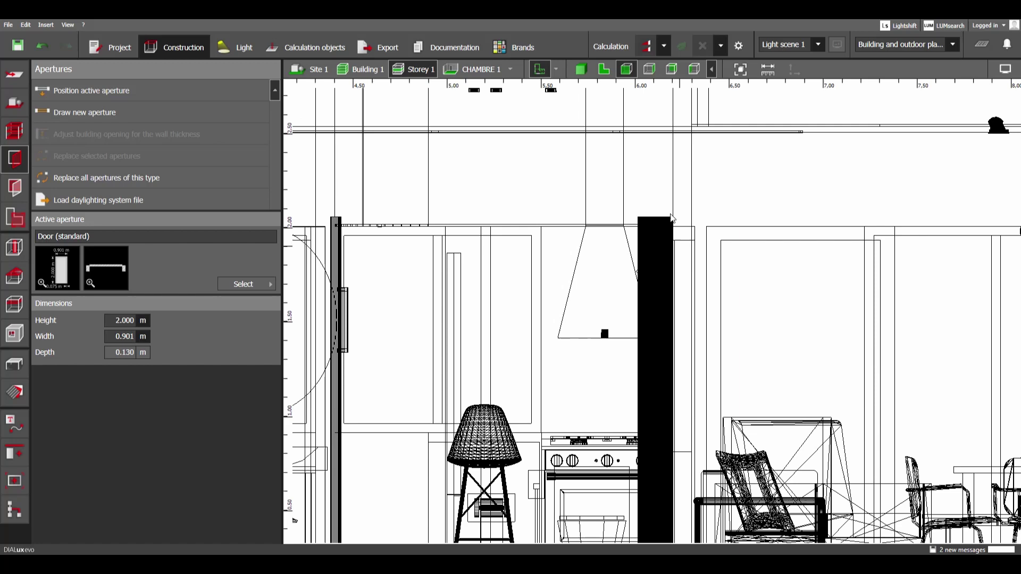
click(581, 69)
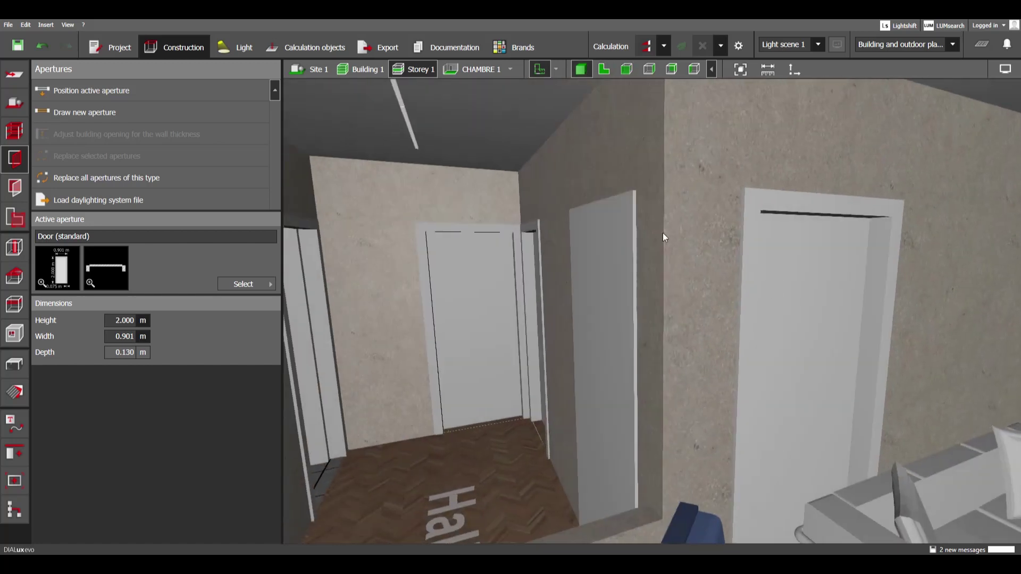
- Select the narrower cube in the doorway and calculate 2 − 0,075 in Calculator for its height
click(611, 291)
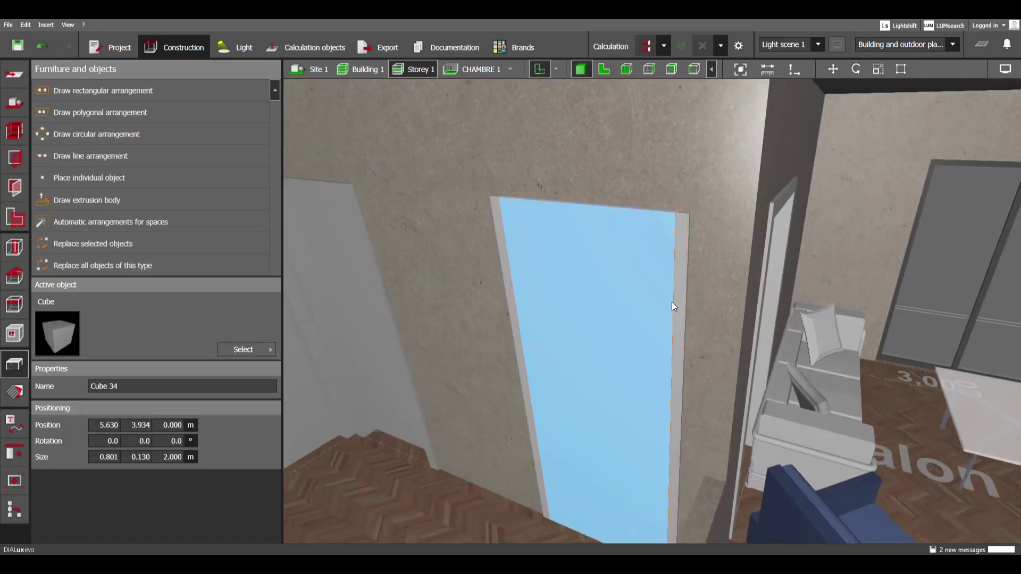
right_drag(672, 302, 785, 170)
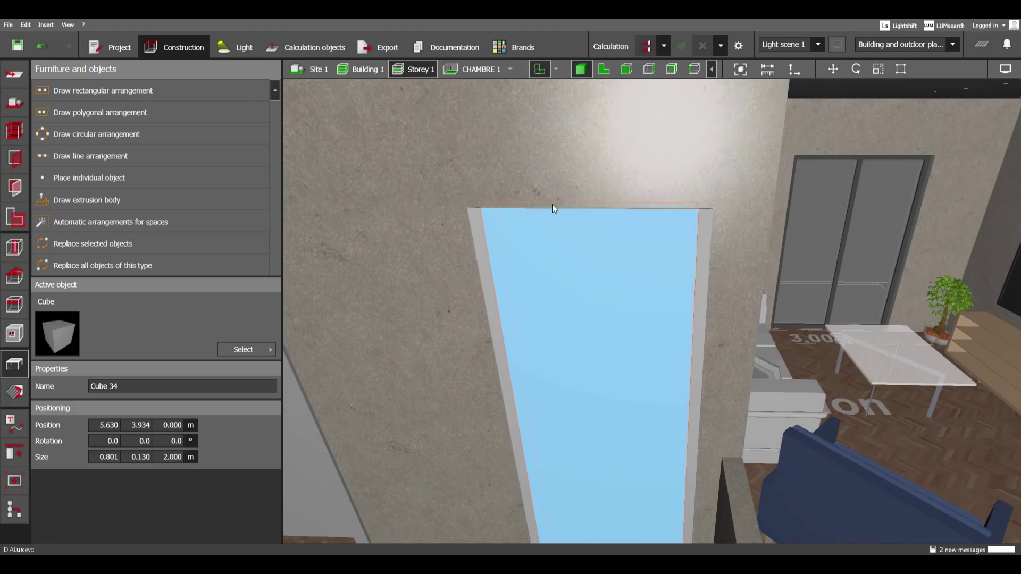
drag(443, 196, 566, 231)
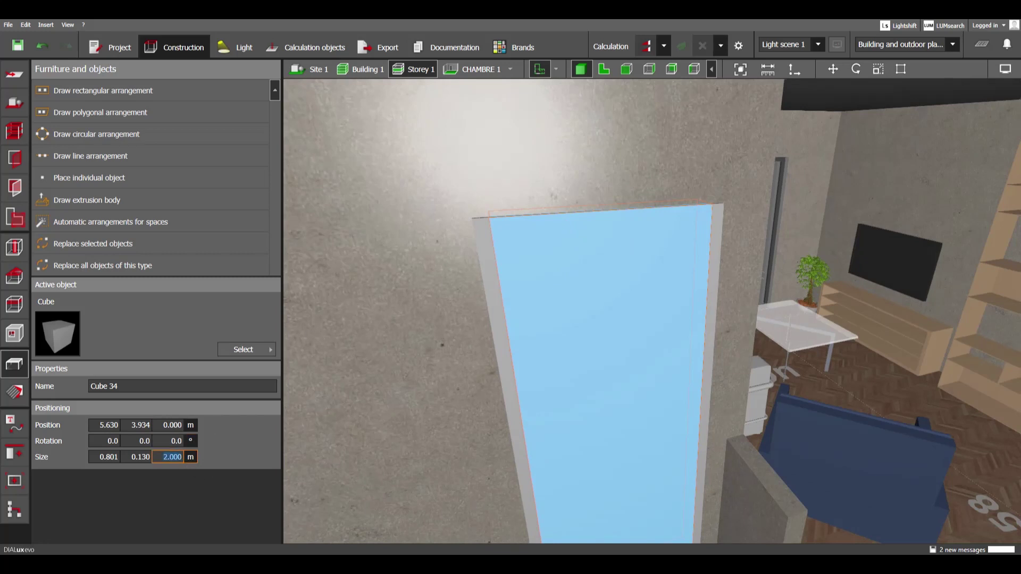
key(alt+Tab)
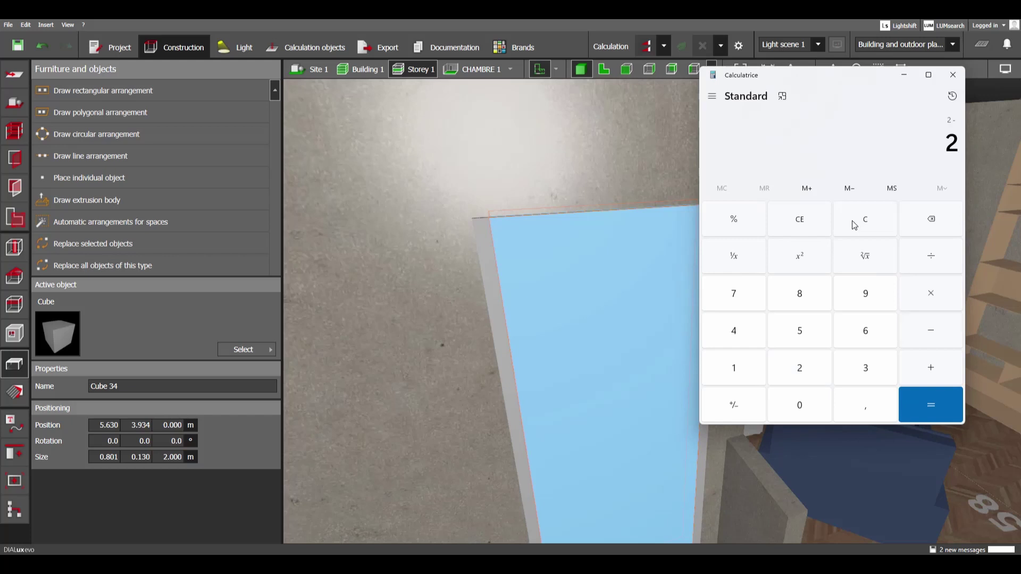
text(0,075)
key(Return)
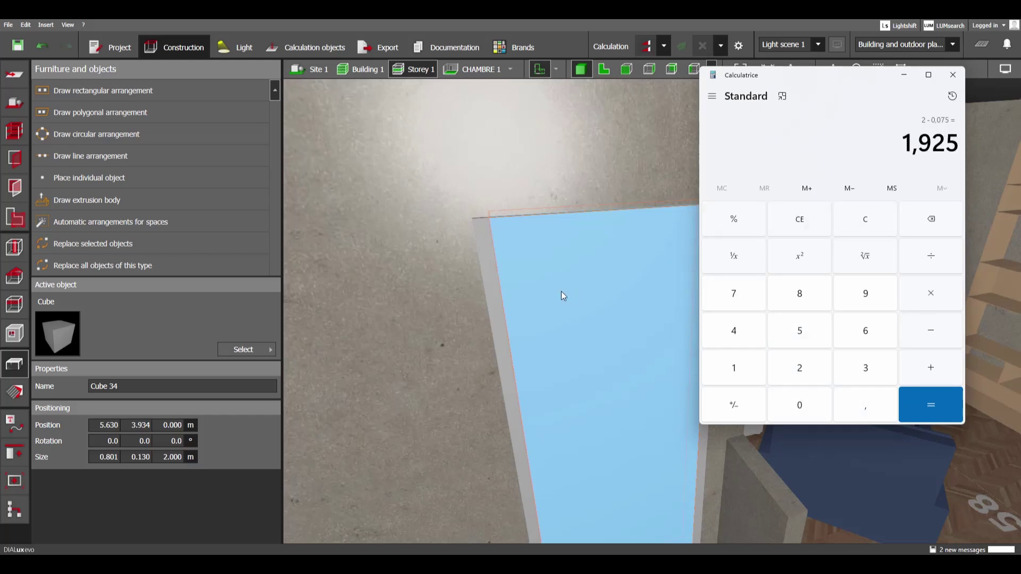
- Set the narrower cube's height to 1.925 m
click(174, 457)
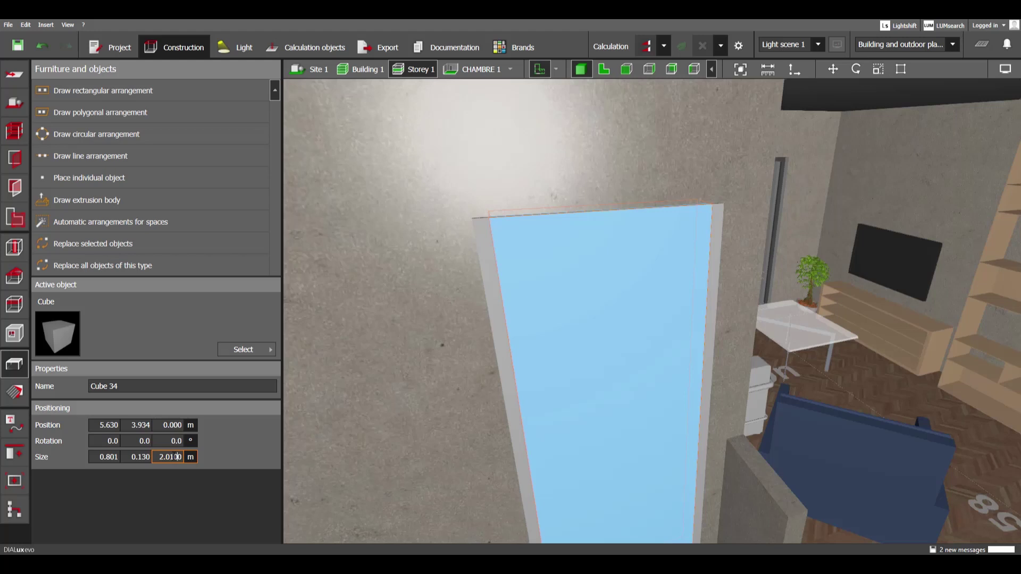
key(alt+Tab)
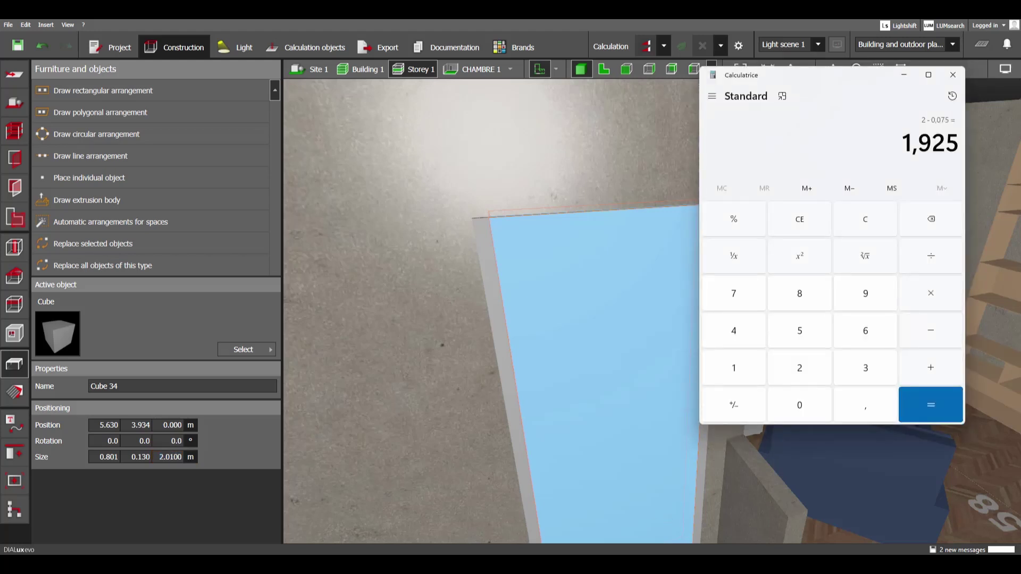
key(alt+Tab)
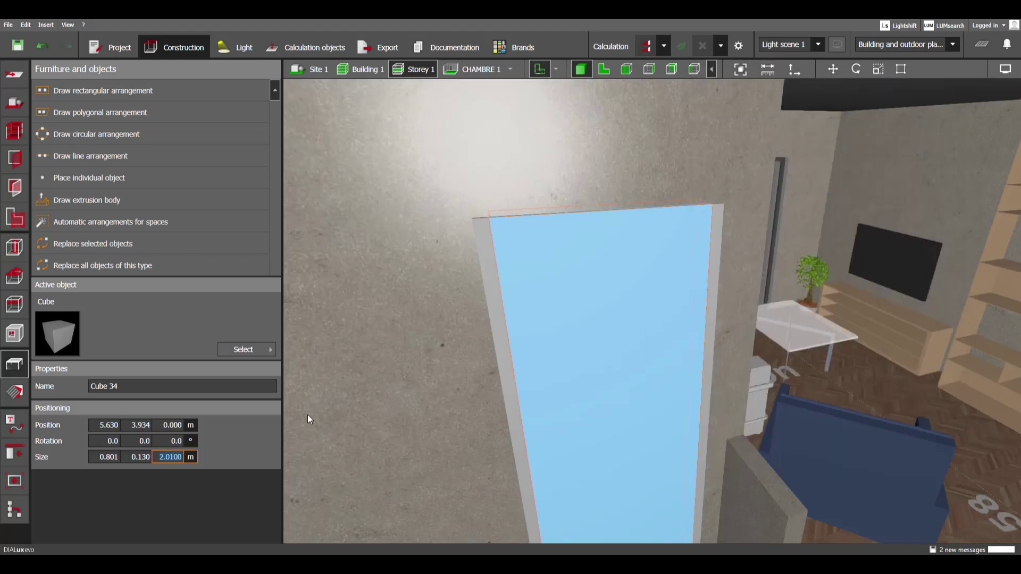
text(1.925)
key(Return)
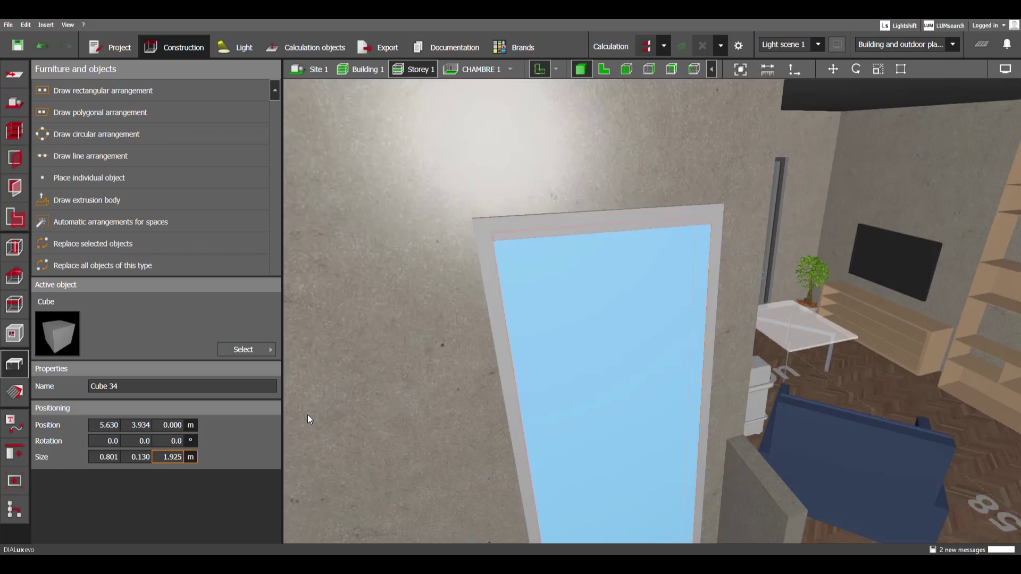
- Select both doorway cubes in the floor plan, subtract the narrower one from the larger one, and check the resulting frame in 3D
right_drag(580, 334, 674, 213)
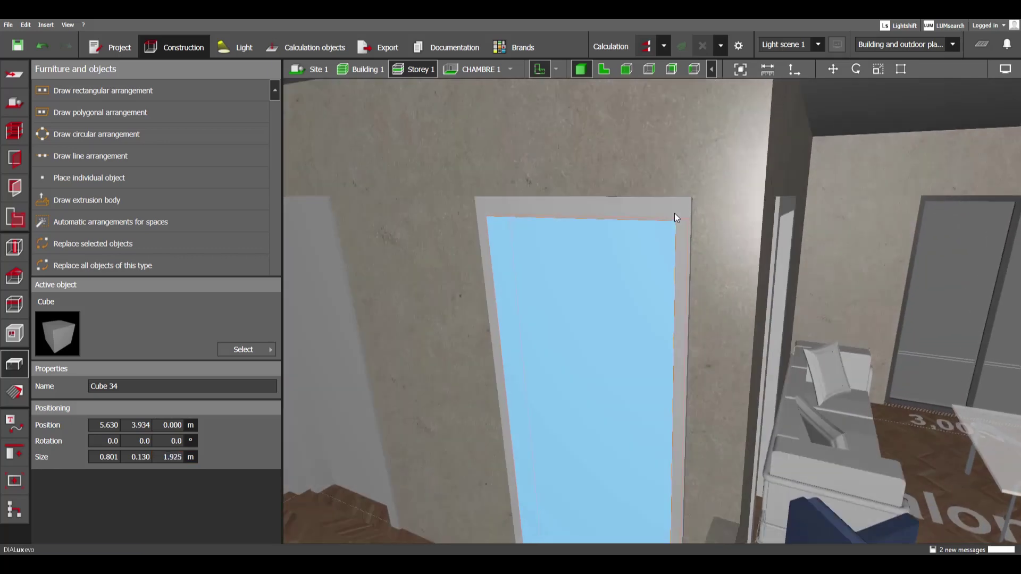
click(603, 69)
drag(619, 373, 467, 245)
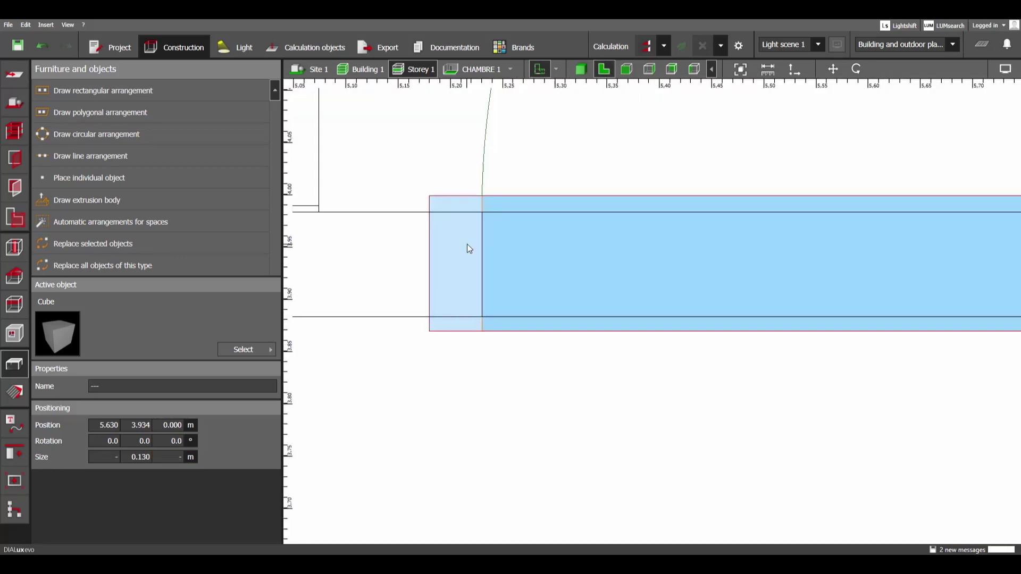
click(15, 453)
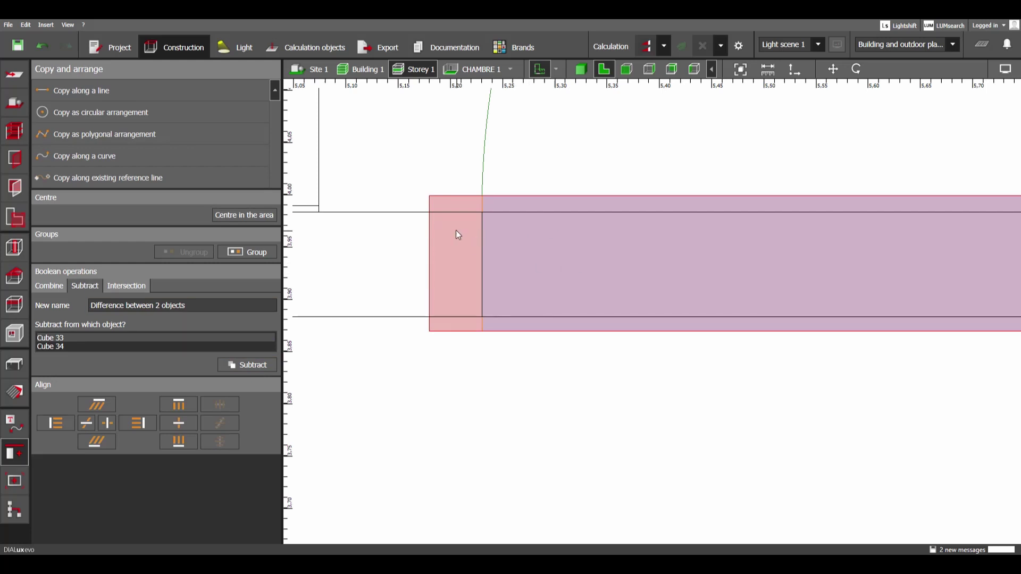
click(250, 365)
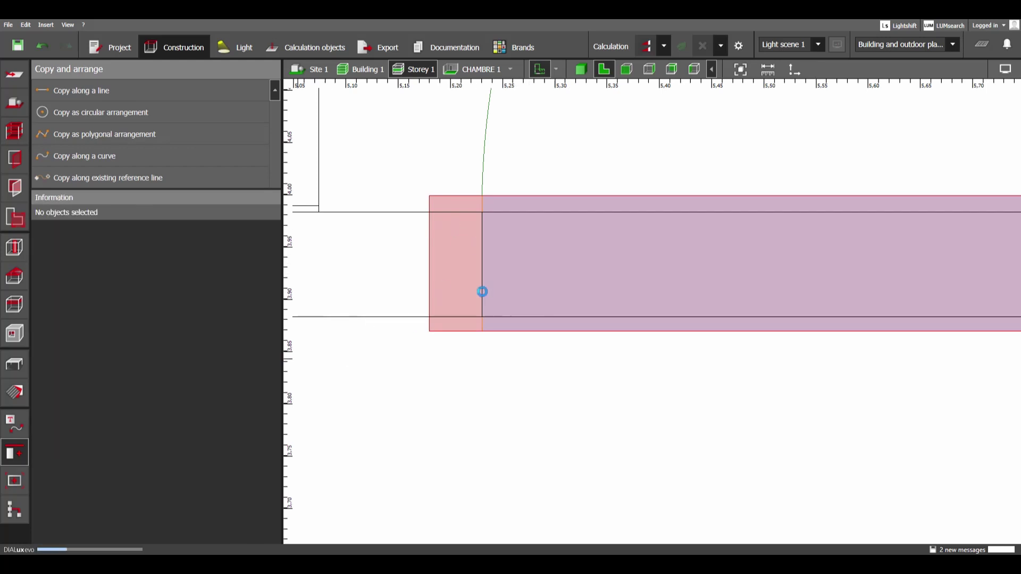
click(582, 70)
click(664, 278)
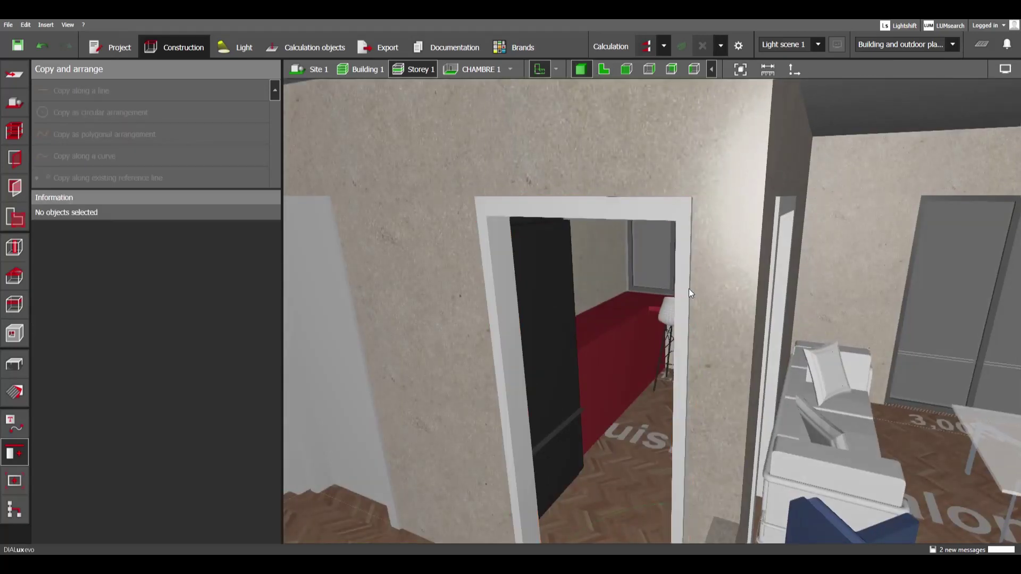
right_drag(689, 289, 714, 203)
right_drag(565, 212, 628, 205)
- Place a new standard cube of 1.000 m per side over the open door leaf in the floor plan
click(604, 69)
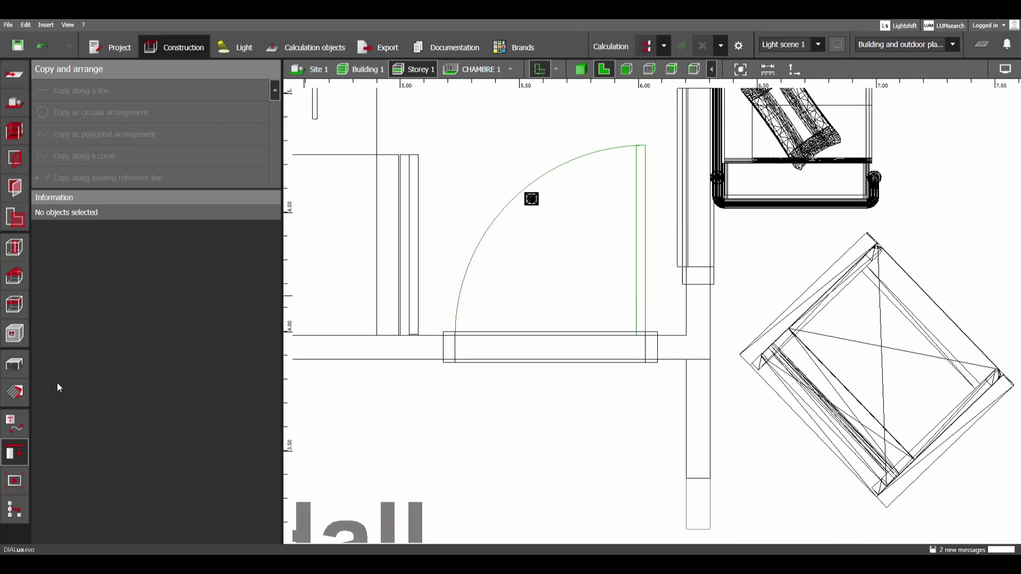
click(14, 365)
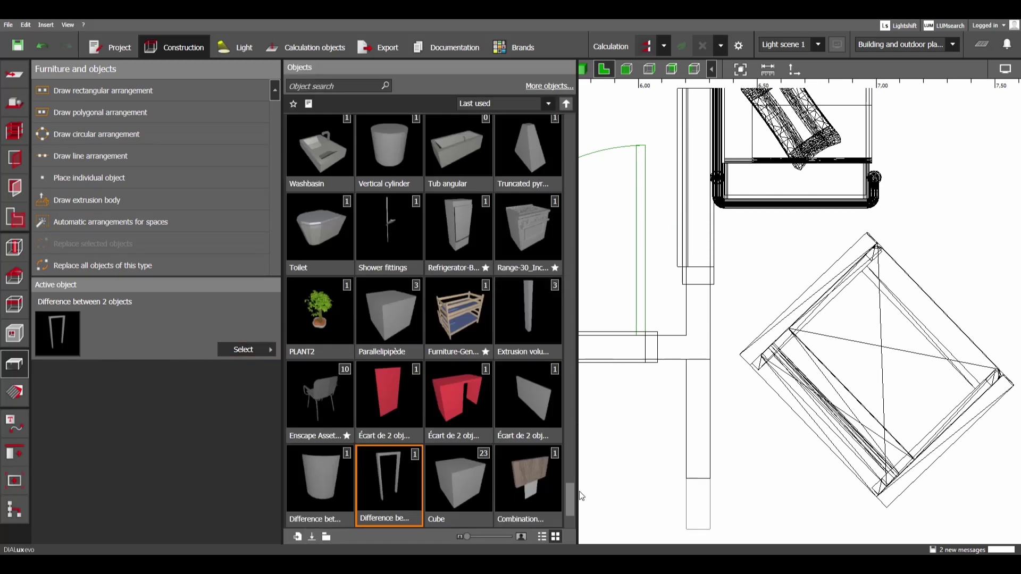
drag(570, 494, 569, 419)
click(320, 167)
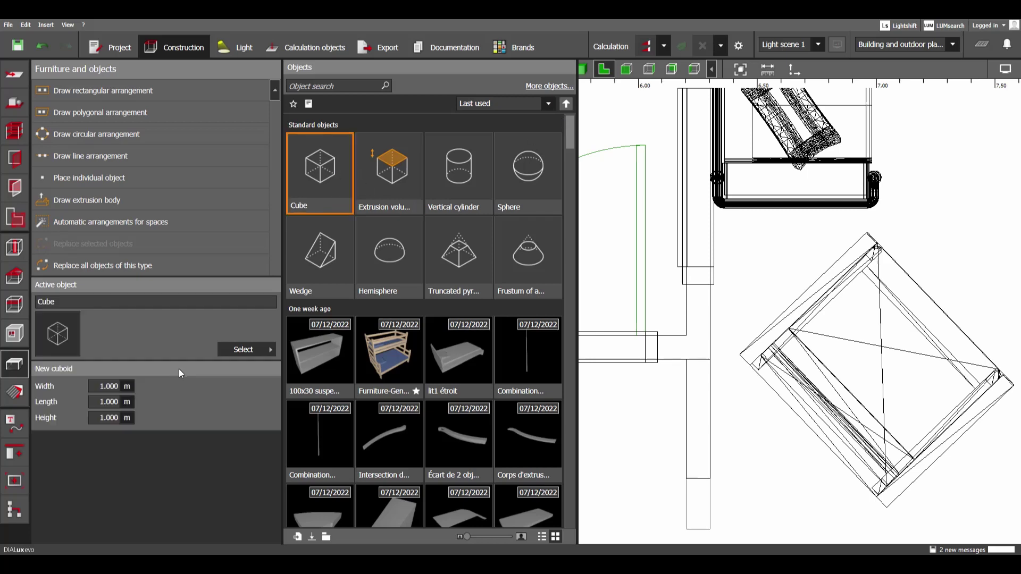
click(632, 260)
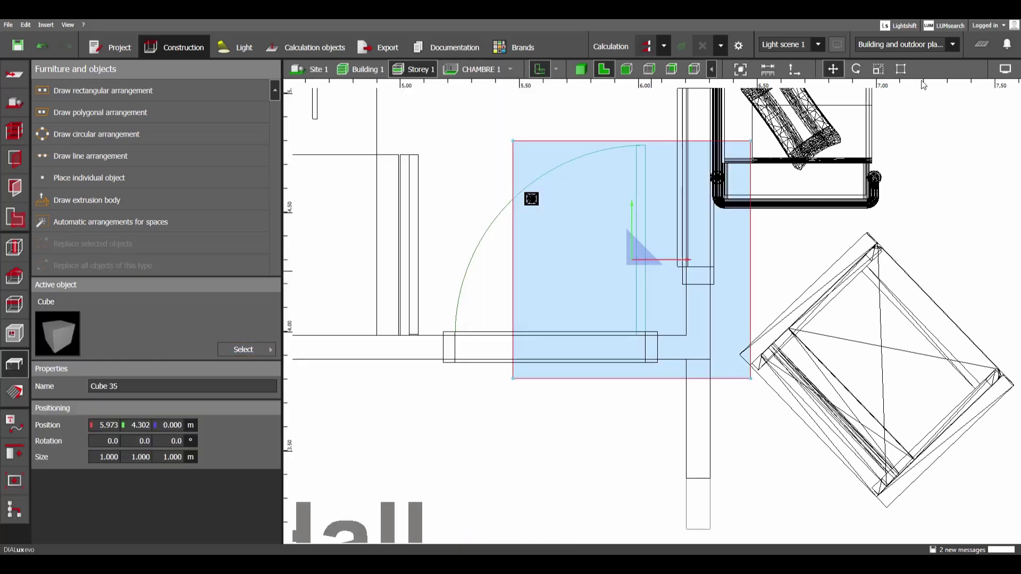
- Narrow the new cube from both sides to the drawn door leaf's thickness, 0.040 m
scroll(741, 223, up, 3)
drag(745, 238, 598, 254)
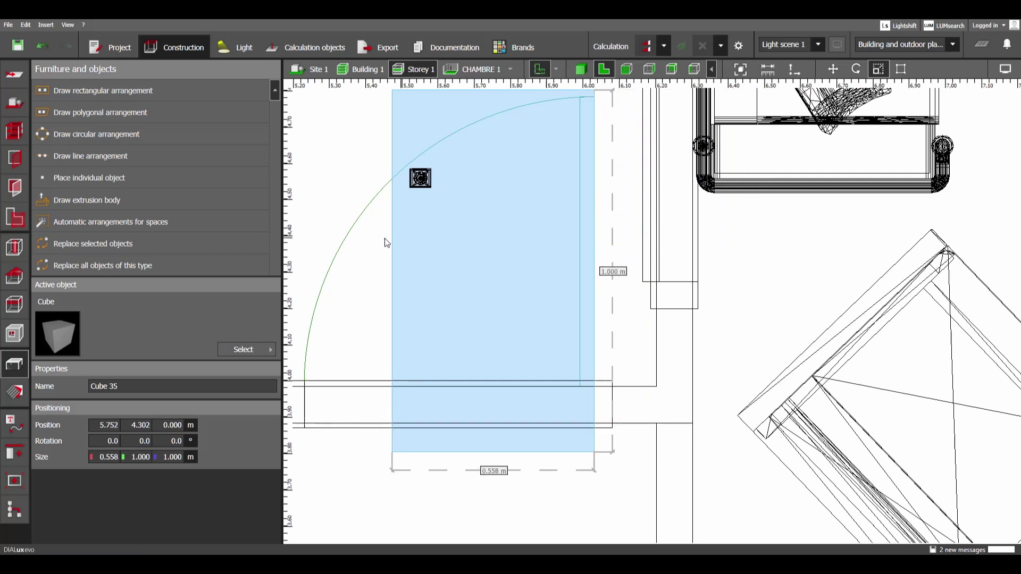
drag(392, 239, 576, 258)
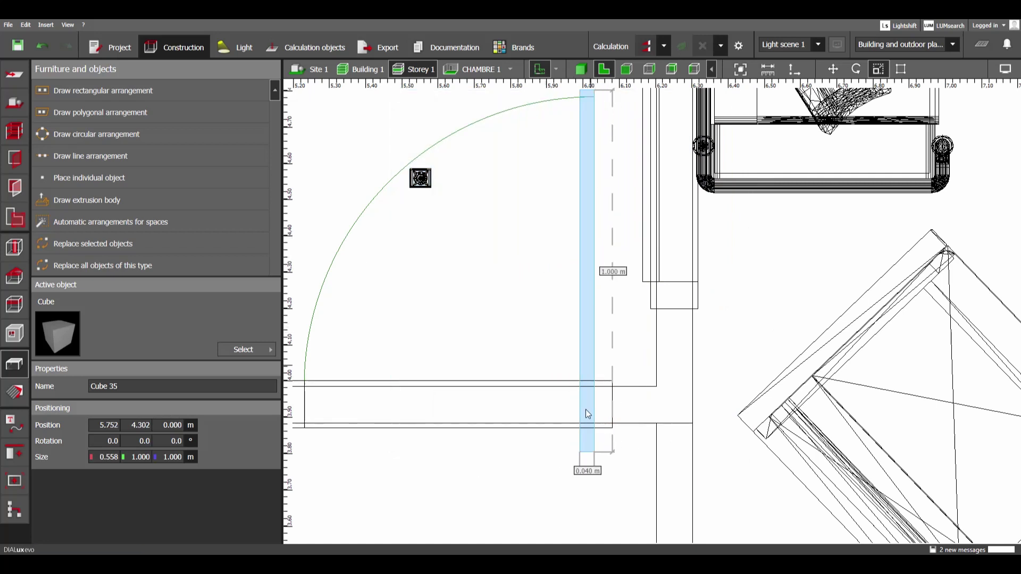
- Shorten the thin cube at both ends to 0.800 m, from the wall face to the swing arc's end, and show it in 3D
scroll(589, 463, up, 3)
drag(597, 454, 594, 315)
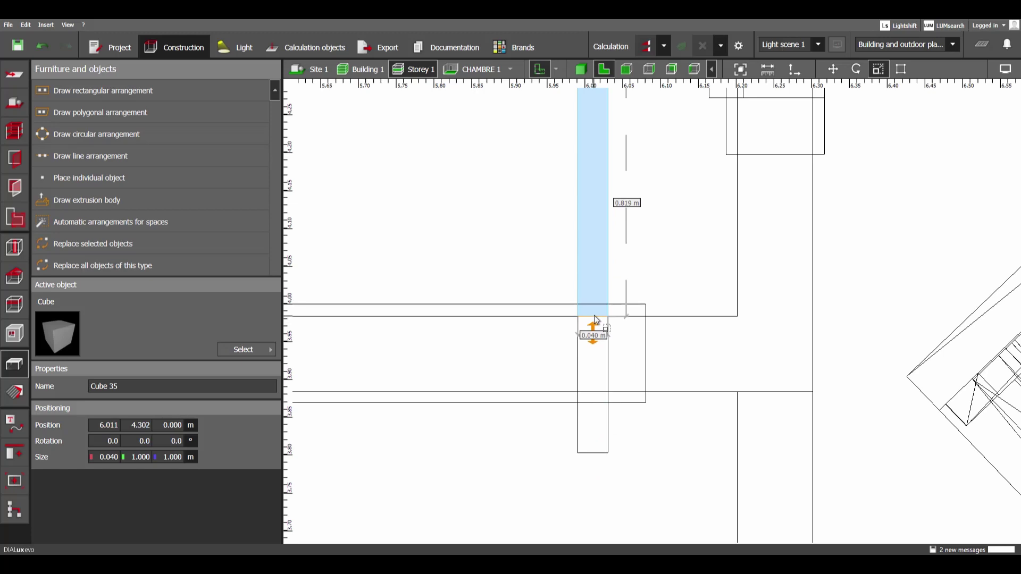
scroll(595, 315, down, 3)
middle_drag(656, 152, 668, 441)
scroll(604, 279, up, 3)
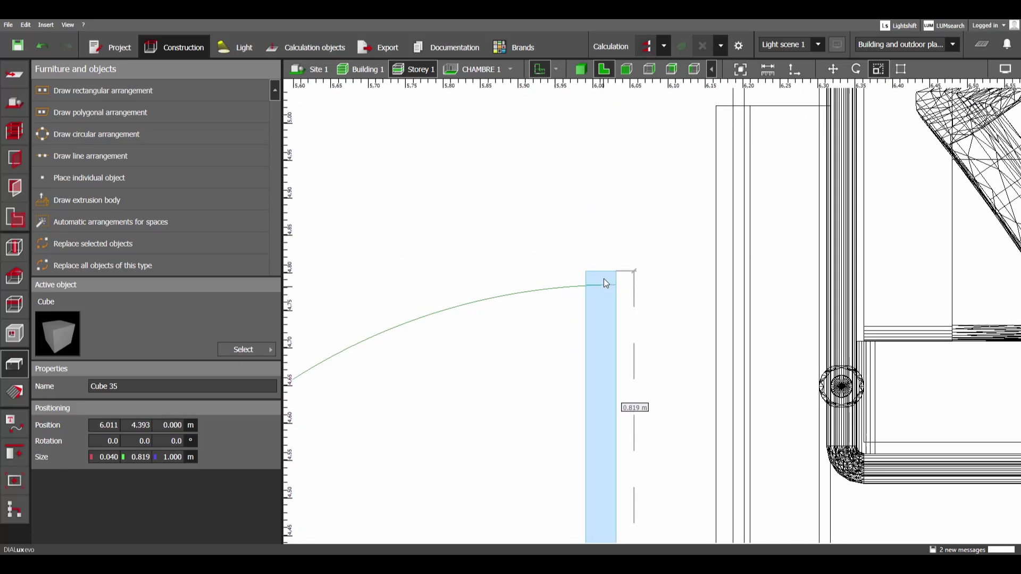
drag(602, 273, 602, 314)
scroll(601, 271, down, 3)
middle_drag(599, 267, 599, 186)
click(581, 69)
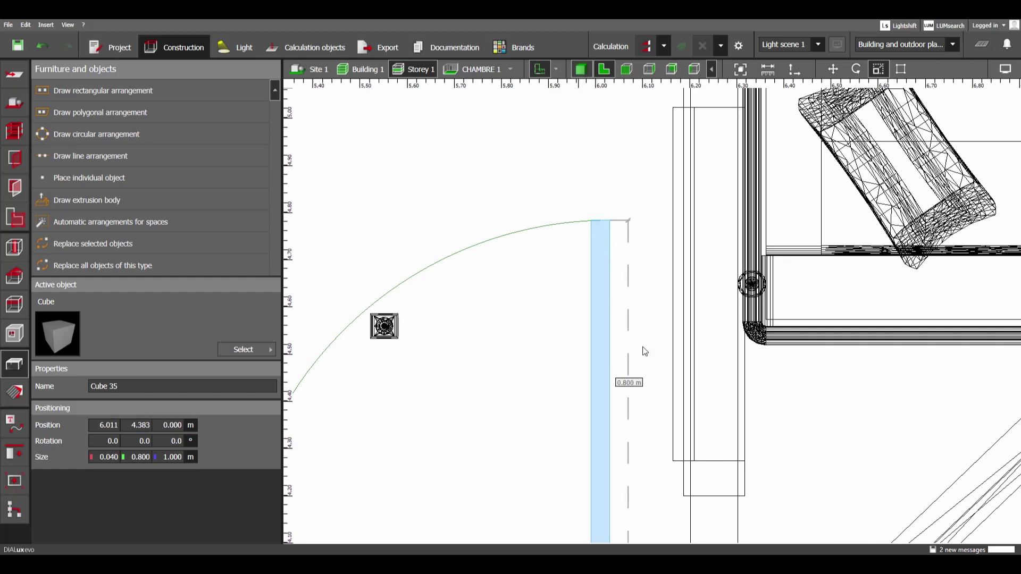
right_drag(541, 352, 670, 355)
middle_drag(671, 355, 693, 311)
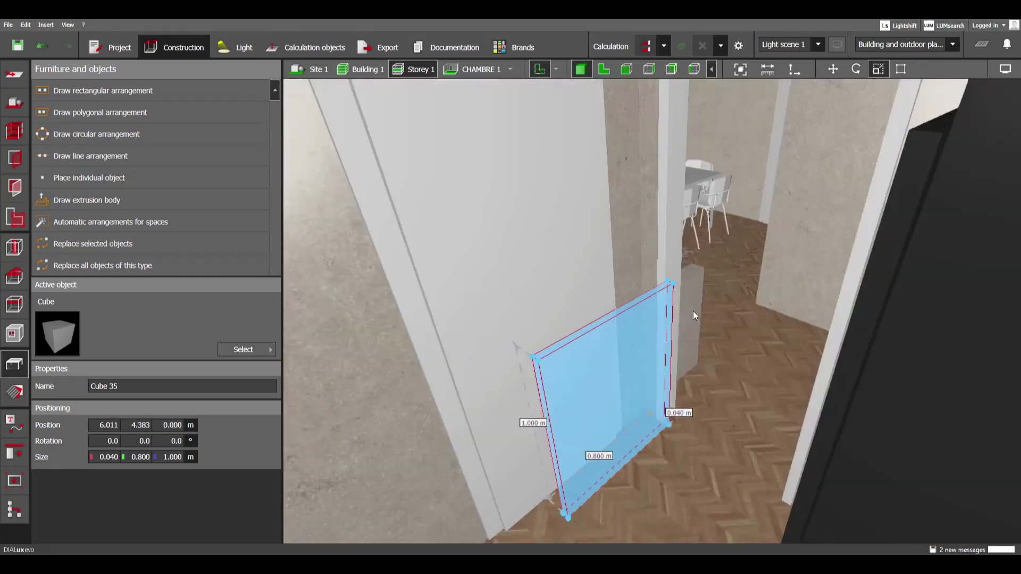
- Set the height of the thin door leaf cube to 1.925 m and deselect it
drag(265, 484, 329, 499)
text(1.925)
key(Return)
scroll(822, 281, down, 3)
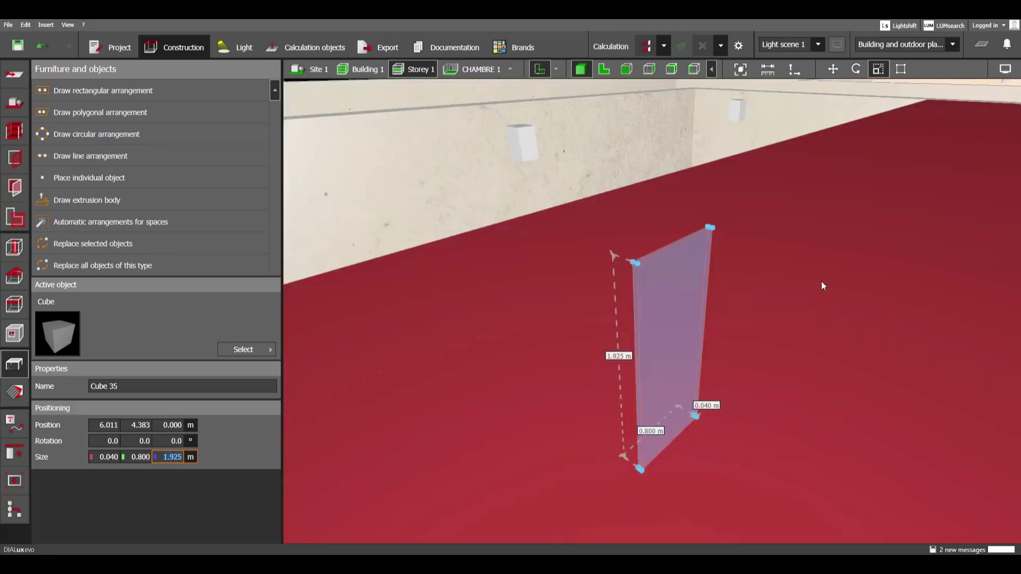
right_drag(821, 281, 802, 339)
scroll(726, 436, up, 3)
click(729, 413)
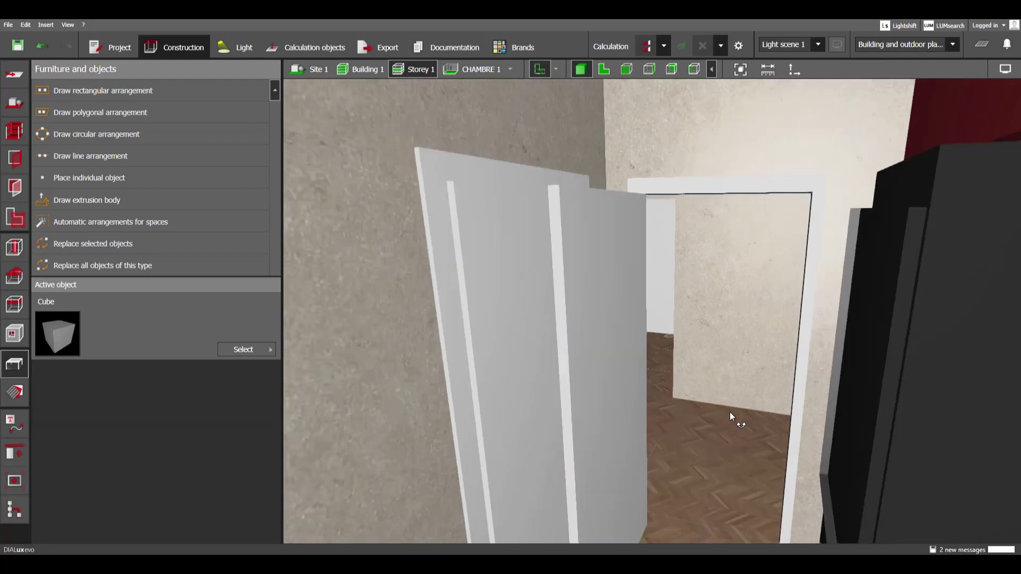
- Delete the closed standard door aperture next to the open leaf
scroll(727, 410, up, 1)
right_drag(727, 410, 705, 343)
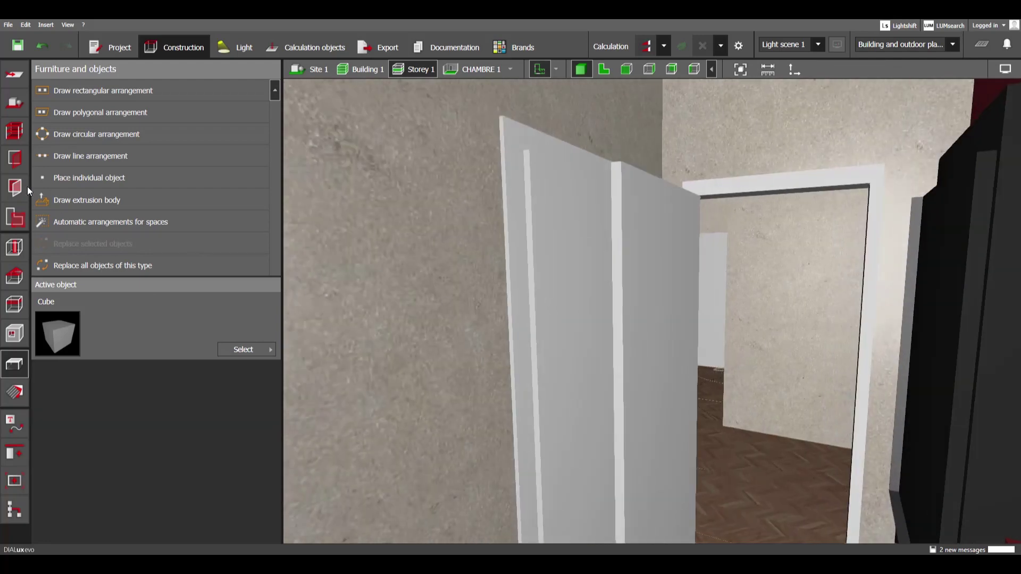
click(589, 317)
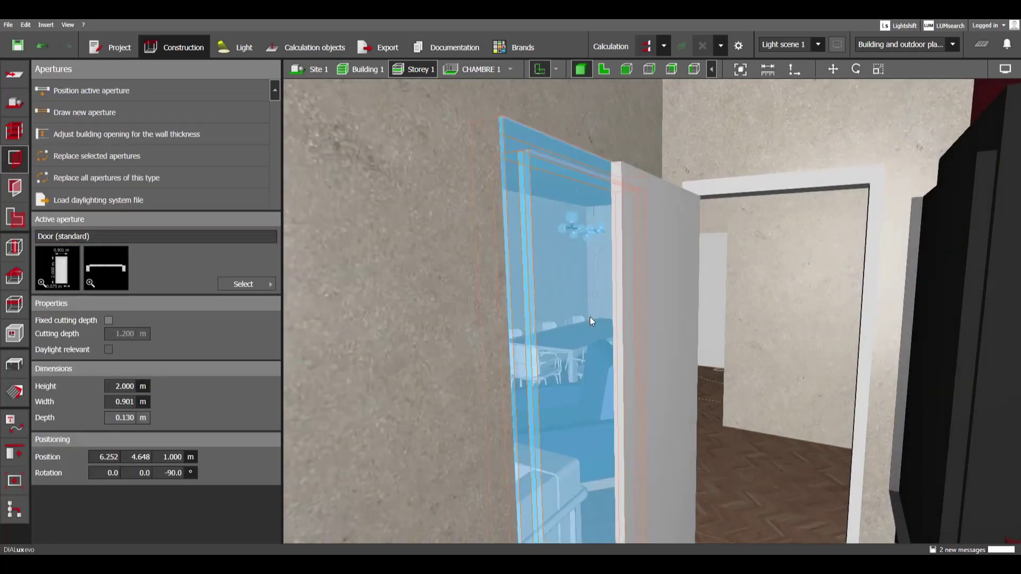
key(Delete)
right_drag(617, 300, 702, 290)
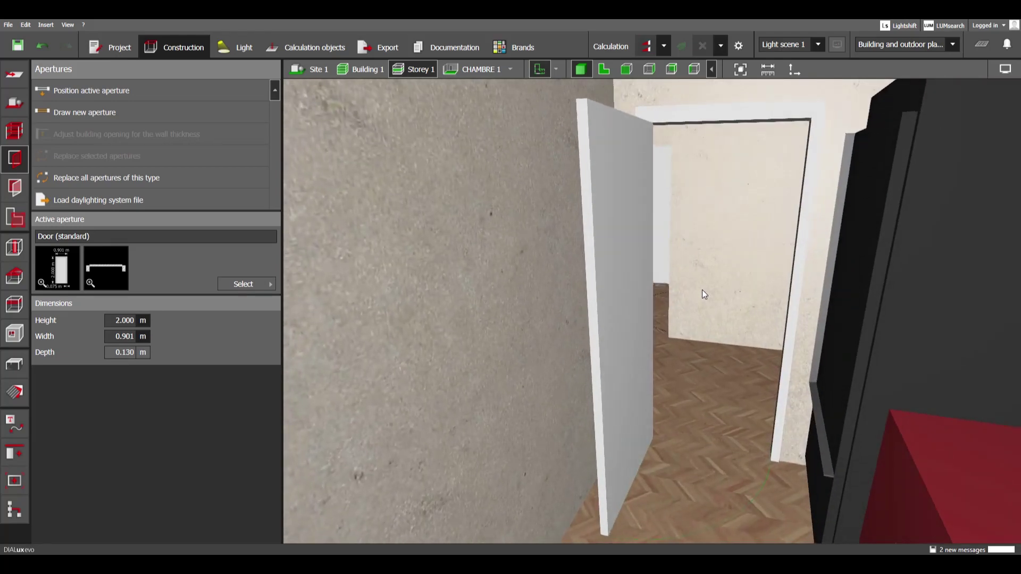
- Run the lighting calculation and view the rendered open doorway from the hall side
right_drag(567, 245, 685, 114)
click(647, 50)
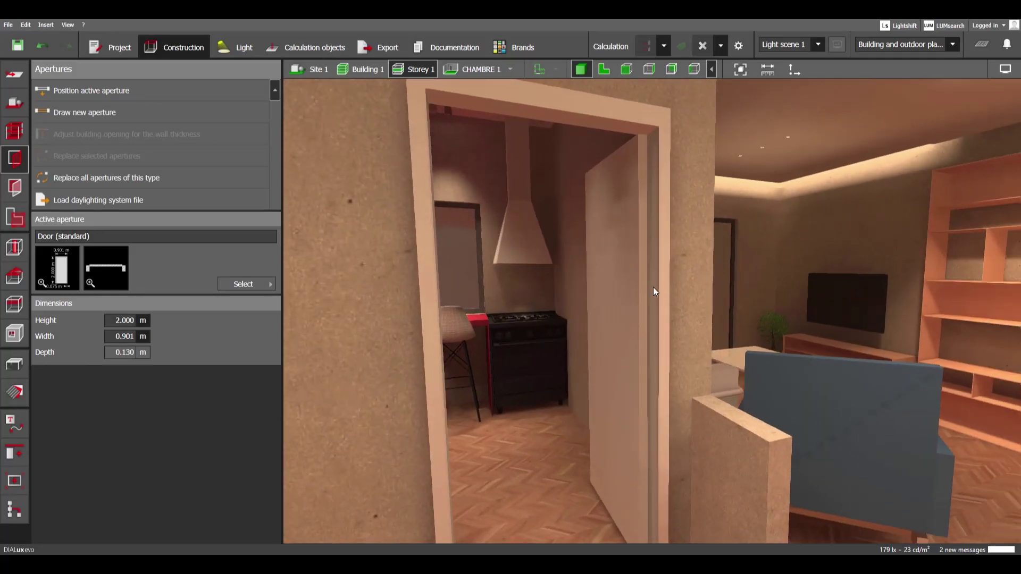
drag(648, 289, 660, 287)
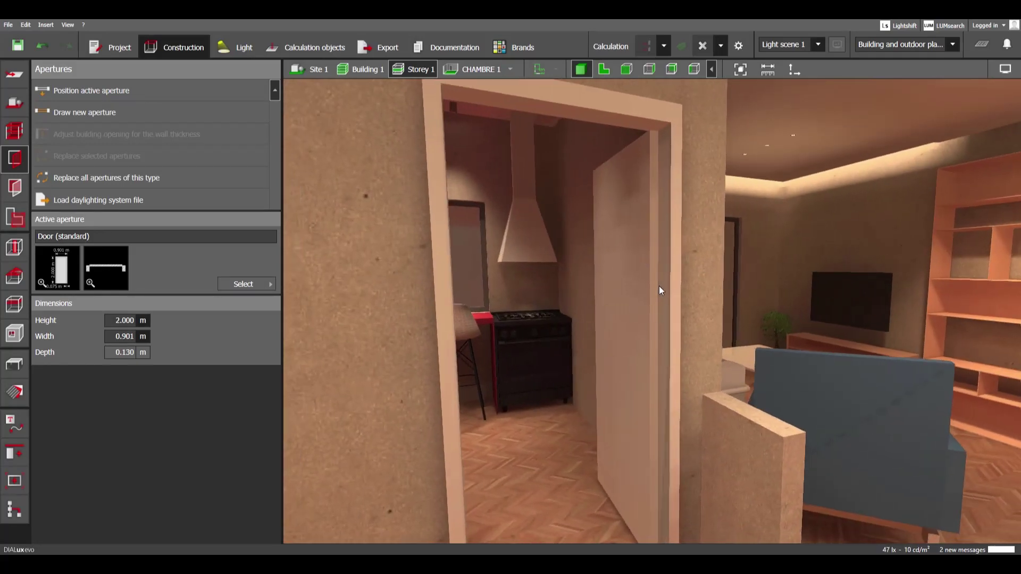
drag(660, 287, 714, 264)
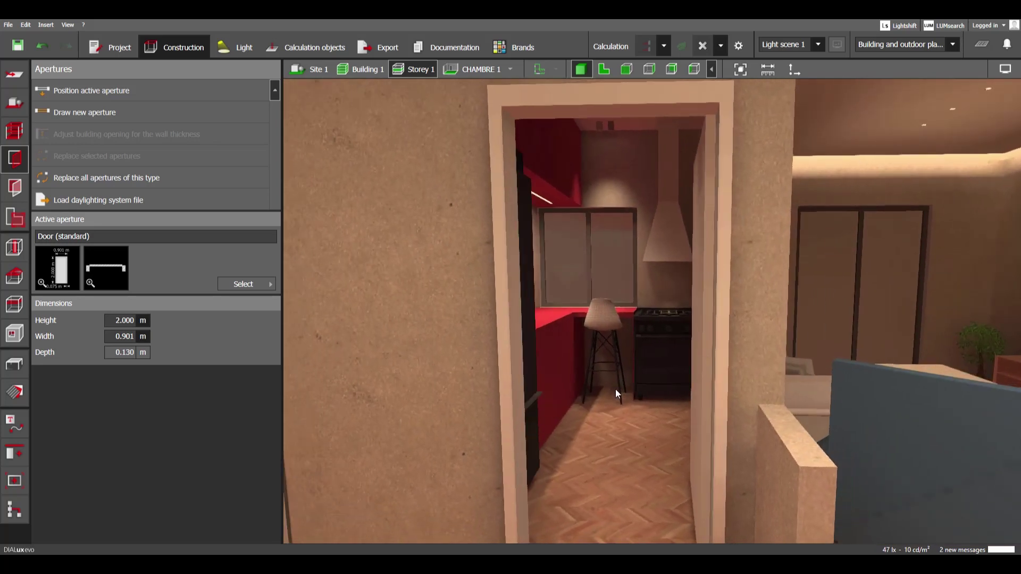
mouse_move(615, 309)
mouse_down()
mouse_move(633, 313)
mouse_move(614, 308)
mouse_up()
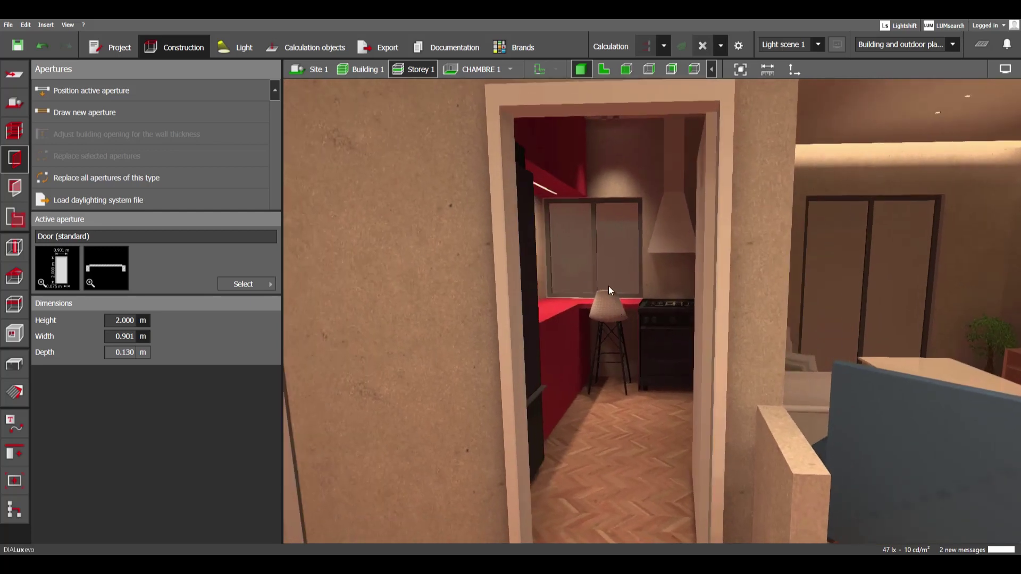
- Examine the calculated lighting inside the kitchen through the open door, around the counter, window and cooker
scroll(616, 299, up, 5)
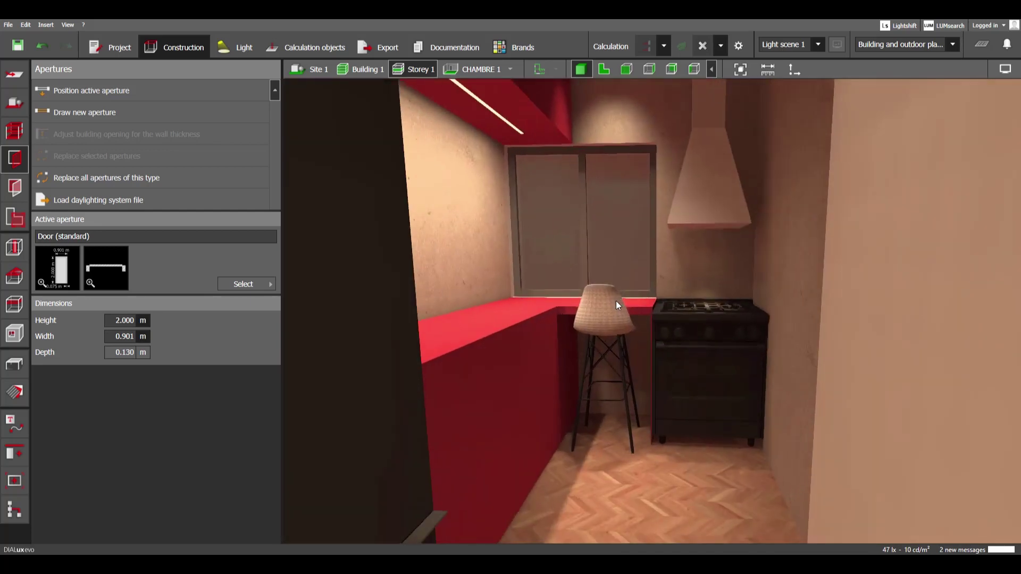
scroll(662, 248, up, 3)
scroll(661, 249, down, 4)
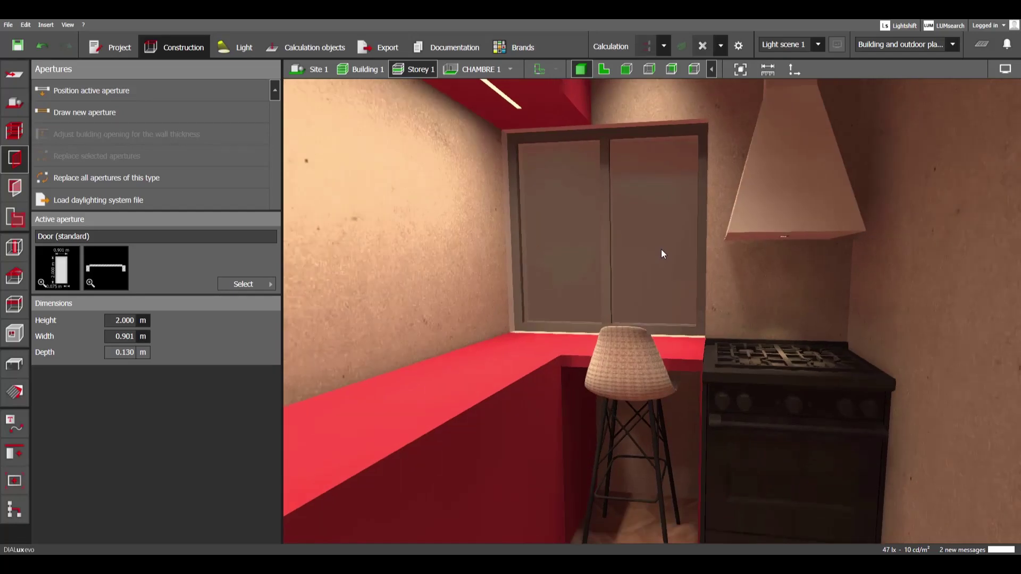
scroll(662, 249, down, 3)
drag(740, 257, 696, 256)
scroll(608, 215, up, 5)
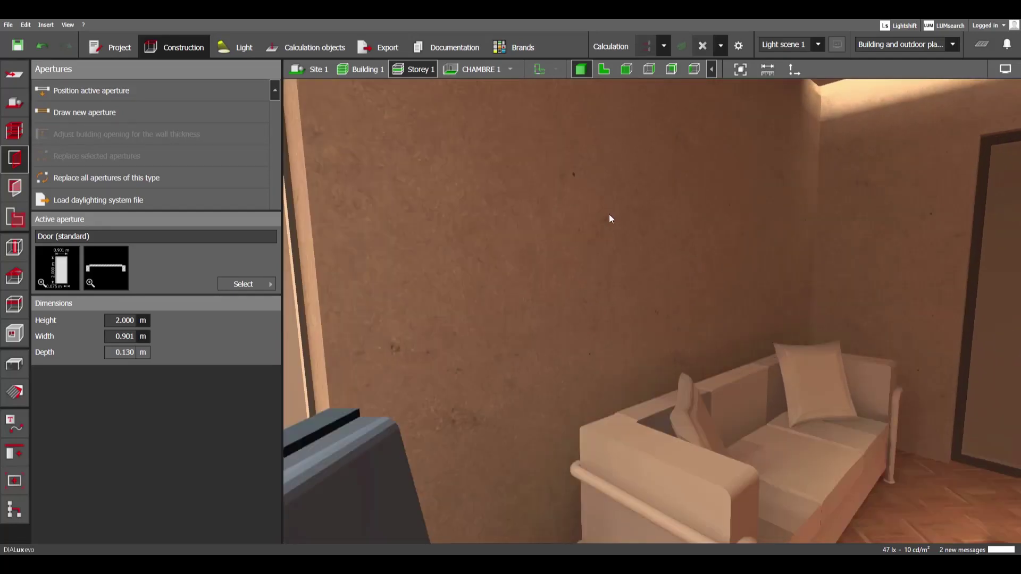
scroll(613, 219, up, 3)
scroll(613, 220, down, 3)
drag(614, 221, 639, 220)
middle_drag(638, 220, 619, 250)
scroll(619, 250, up, 6)
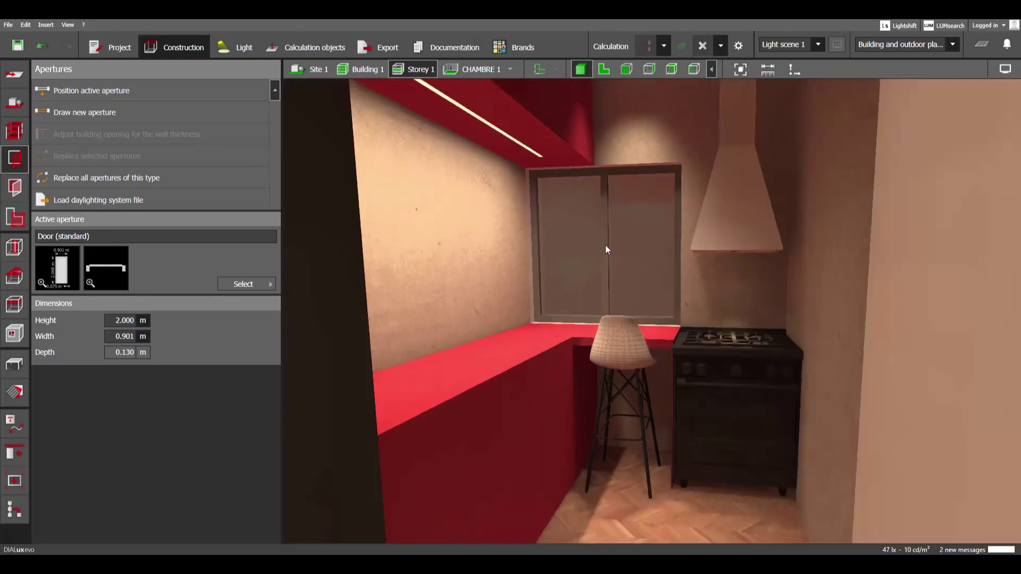
scroll(611, 244, down, 5)
drag(621, 242, 617, 216)
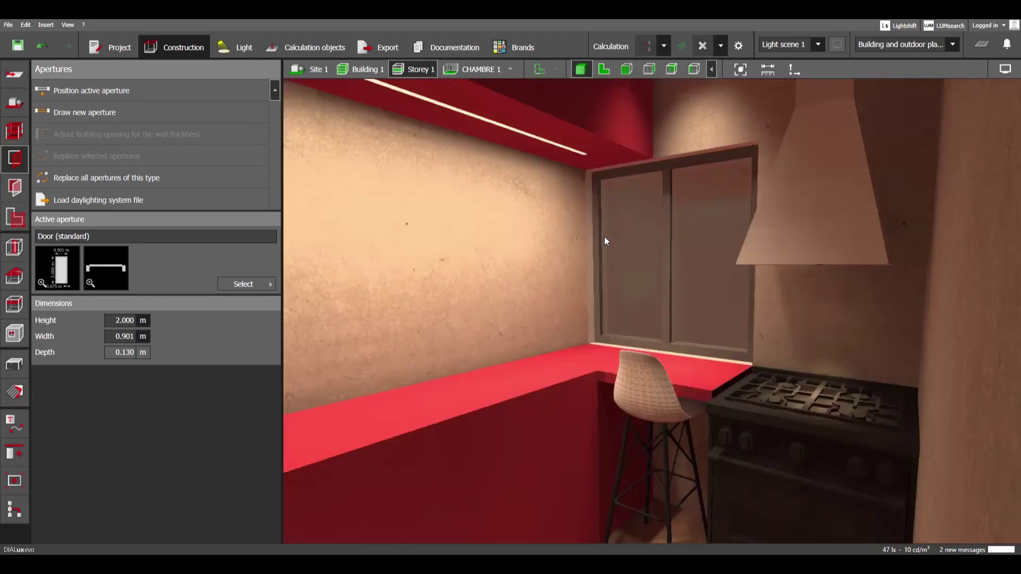
scroll(604, 237, down, 6)
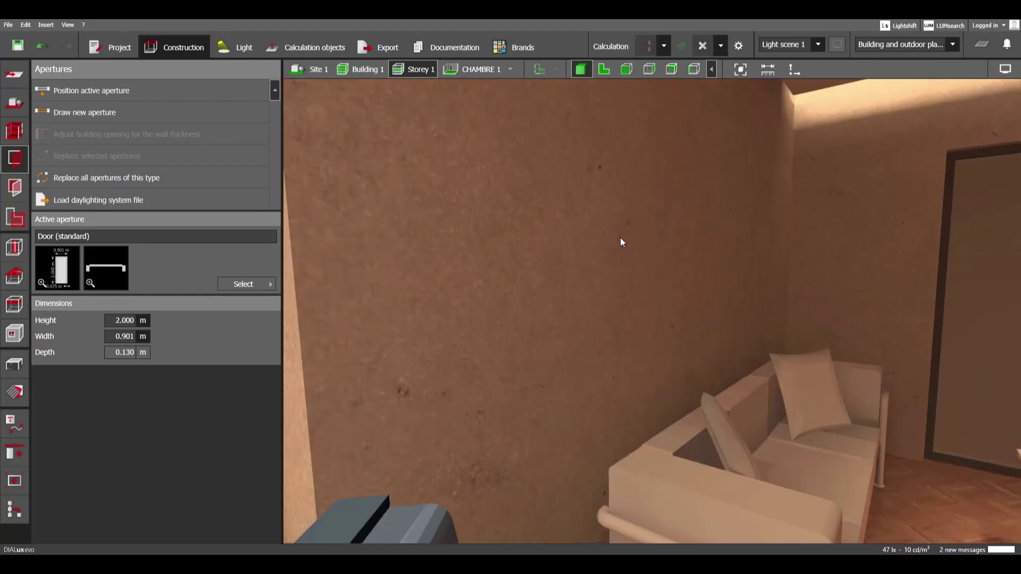
- Inspect the hall around the kitchen doorway, including the neighbouring closed doors and the low wall by the sofa
drag(620, 238, 530, 238)
scroll(408, 261, up, 2)
drag(410, 263, 481, 283)
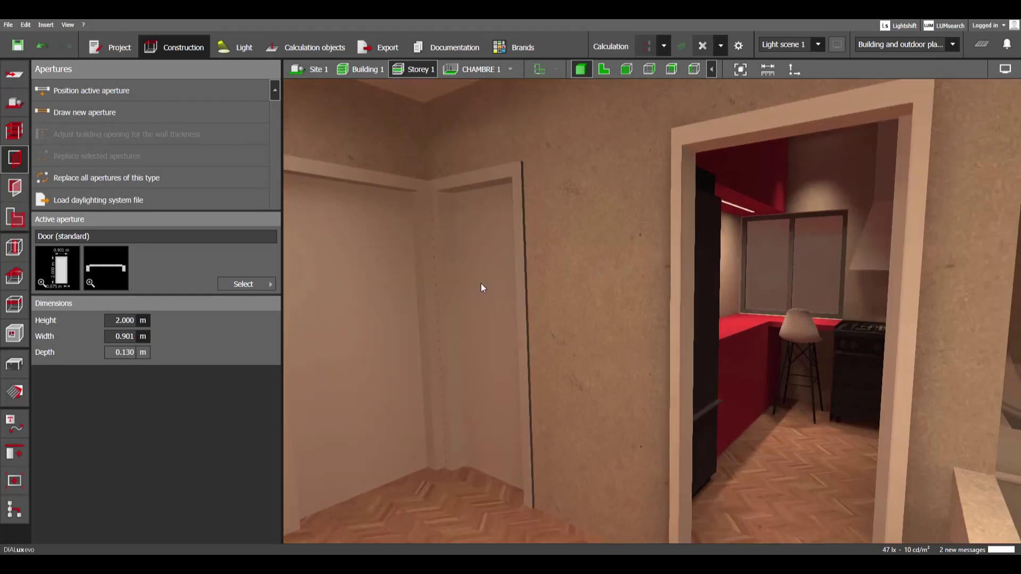
scroll(487, 299, up, 7)
scroll(496, 303, down, 7)
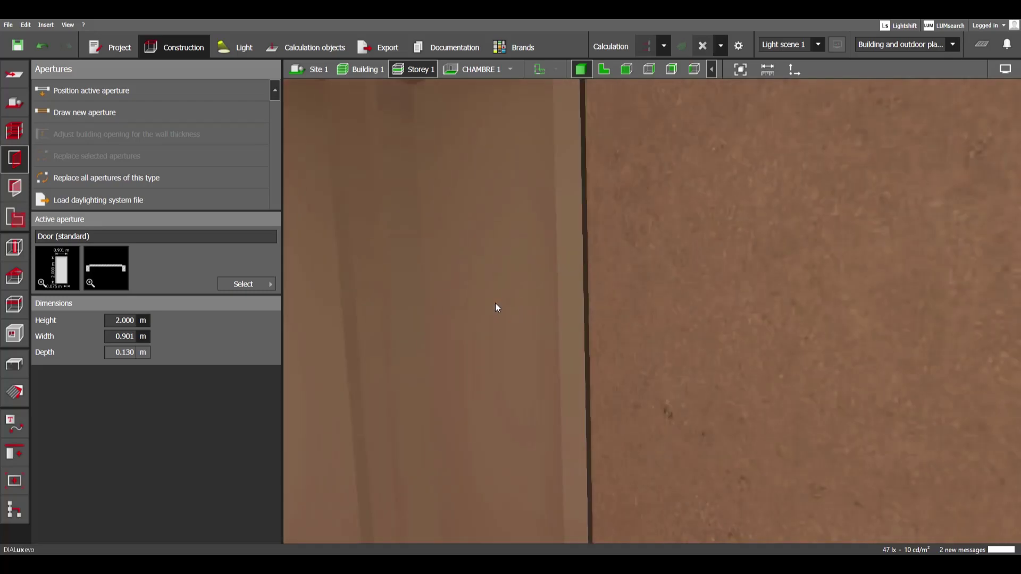
drag(585, 309, 454, 261)
scroll(669, 241, down, 3)
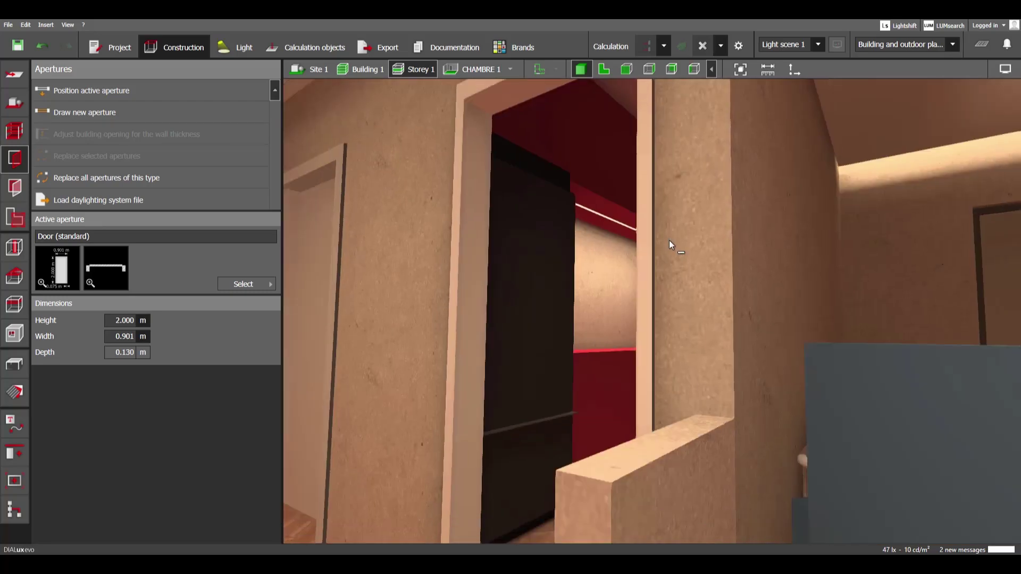
drag(684, 257, 631, 276)
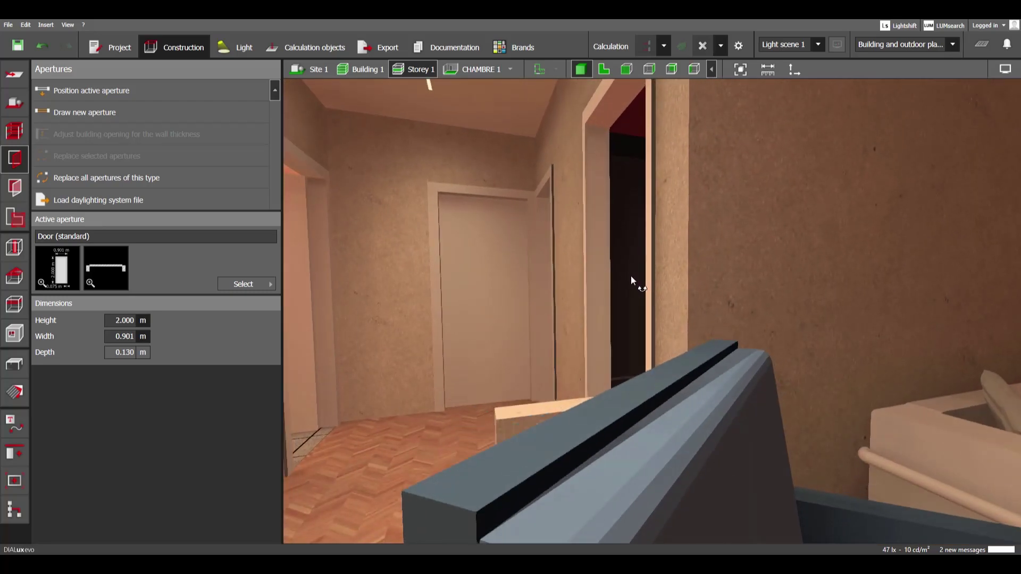